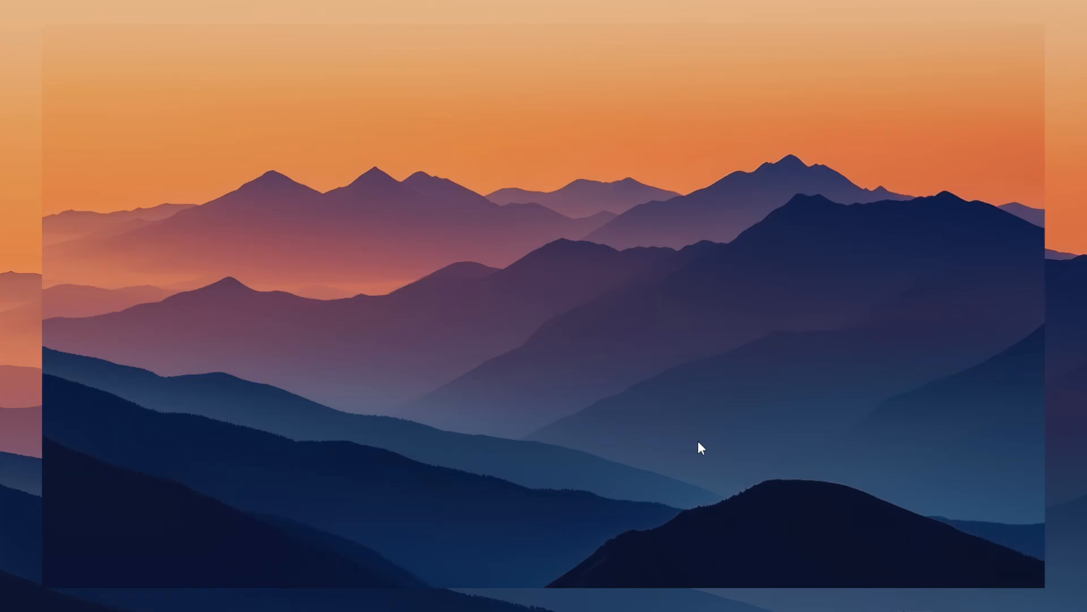
Search the web for aitum multistream and locate the free Multistream plugin on the aitum.tv page.
{"action": "key", "text": "alt+space"}
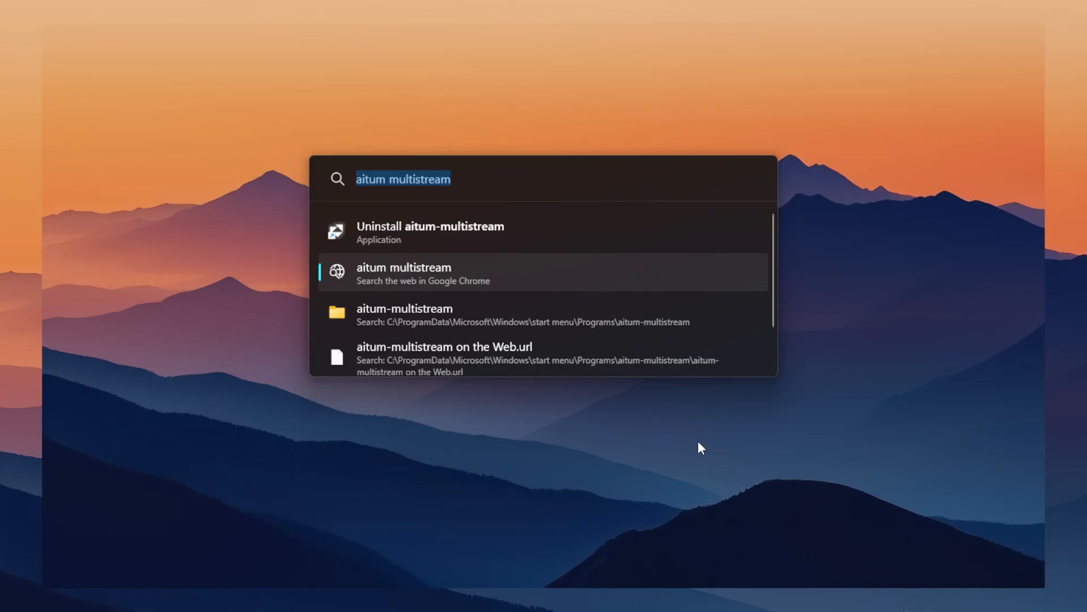
{"action": "left_click", "coordinate": [587, 282]}
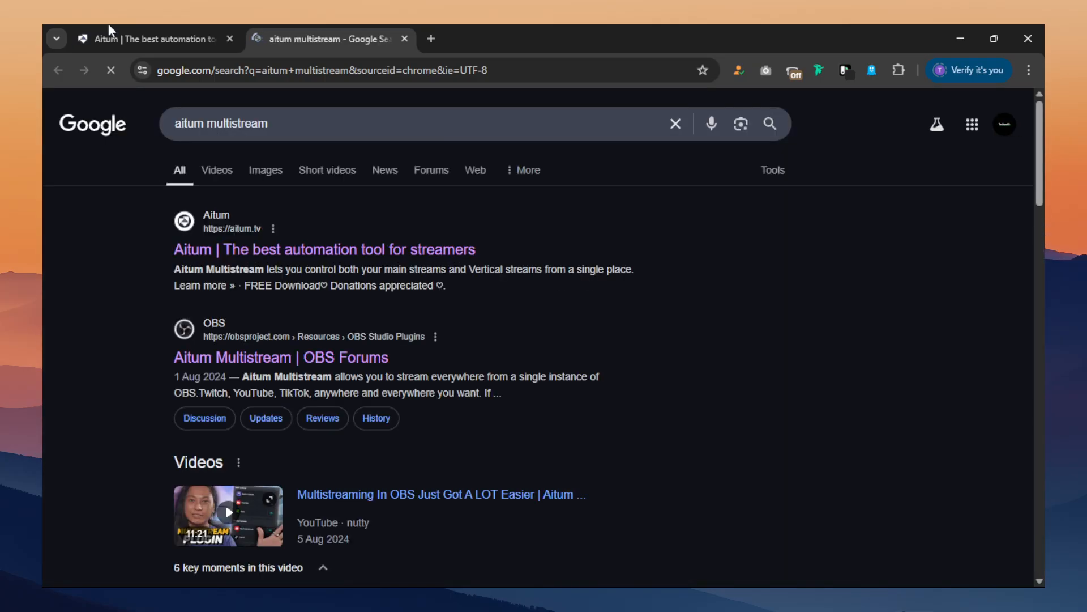
{"action": "left_click", "coordinate": [96, 31]}
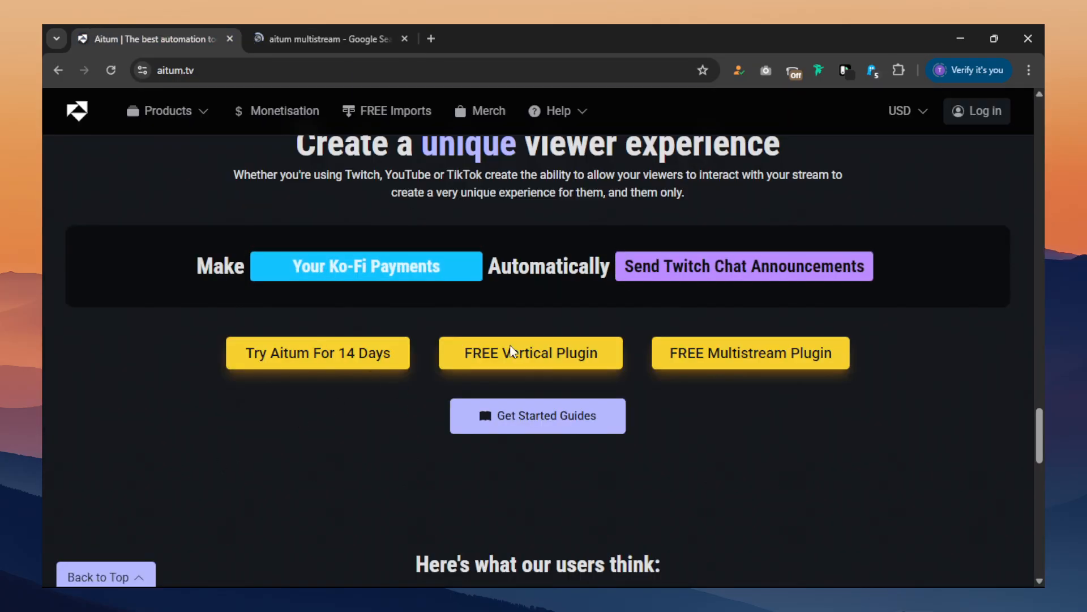
{"action": "scroll", "coordinate": [597, 257], "scroll_direction": "down", "scroll_amount": 1}
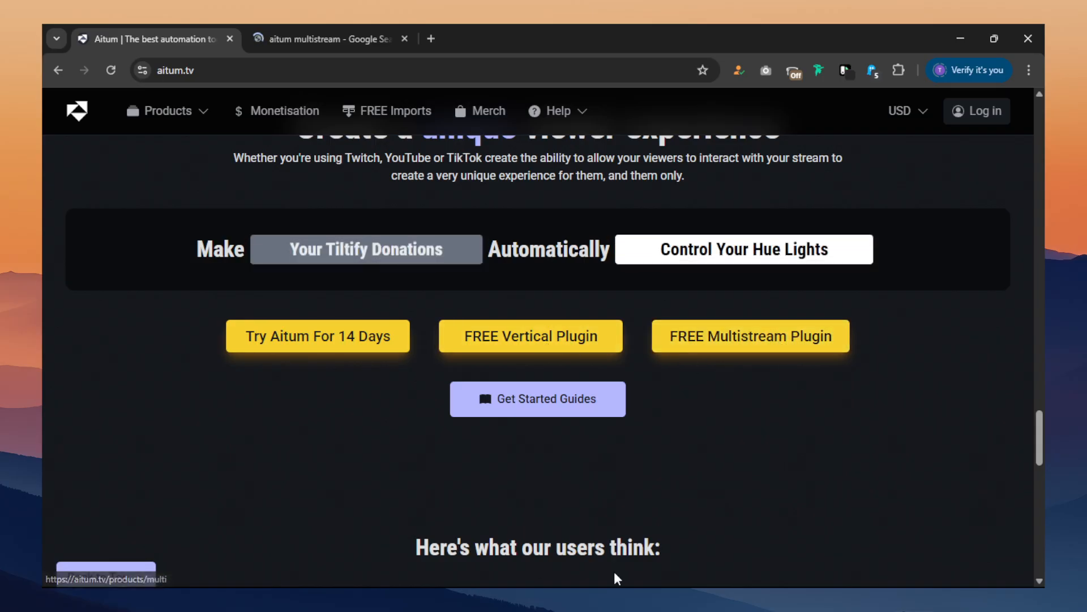
Switch to OBS Studio and display the Aitum Multistream dock.
{"action": "key", "text": "super+d"}
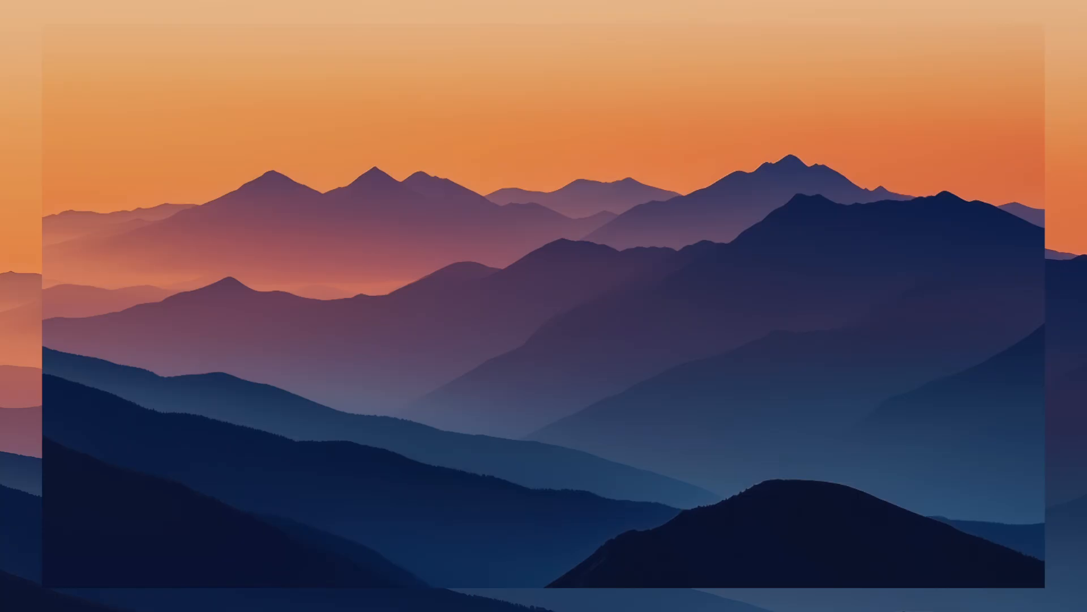
{"action": "left_click", "coordinate": [619, 578]}
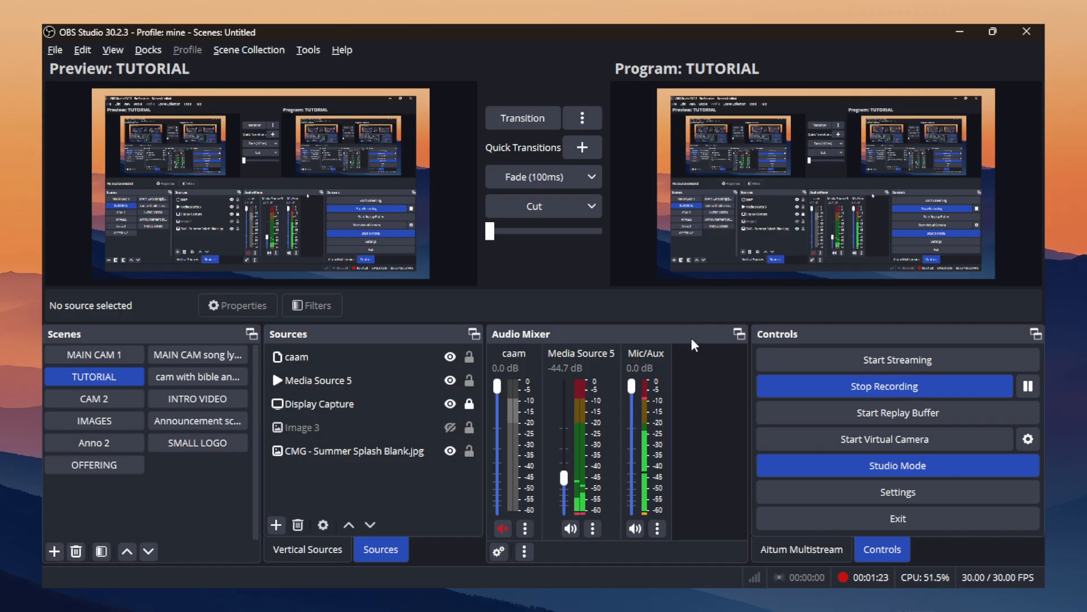
{"action": "left_click", "coordinate": [775, 557]}
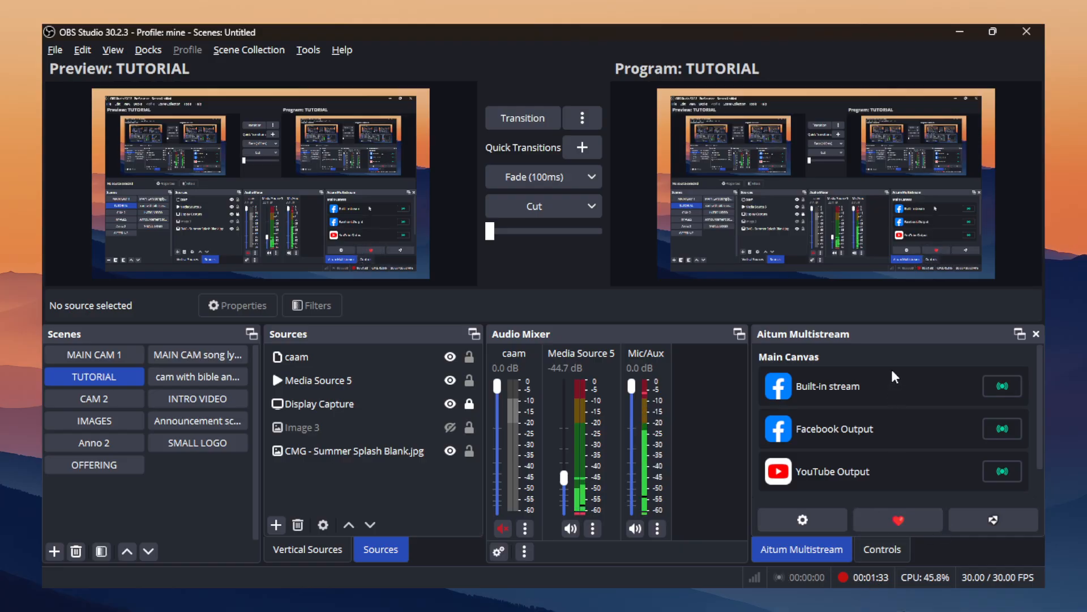
Float the Aitum Multistream dock over the main window, return it beside Controls, and check the list of available docks.
{"action": "left_click_drag", "start_coordinate": [890, 335], "coordinate": [515, 247]}
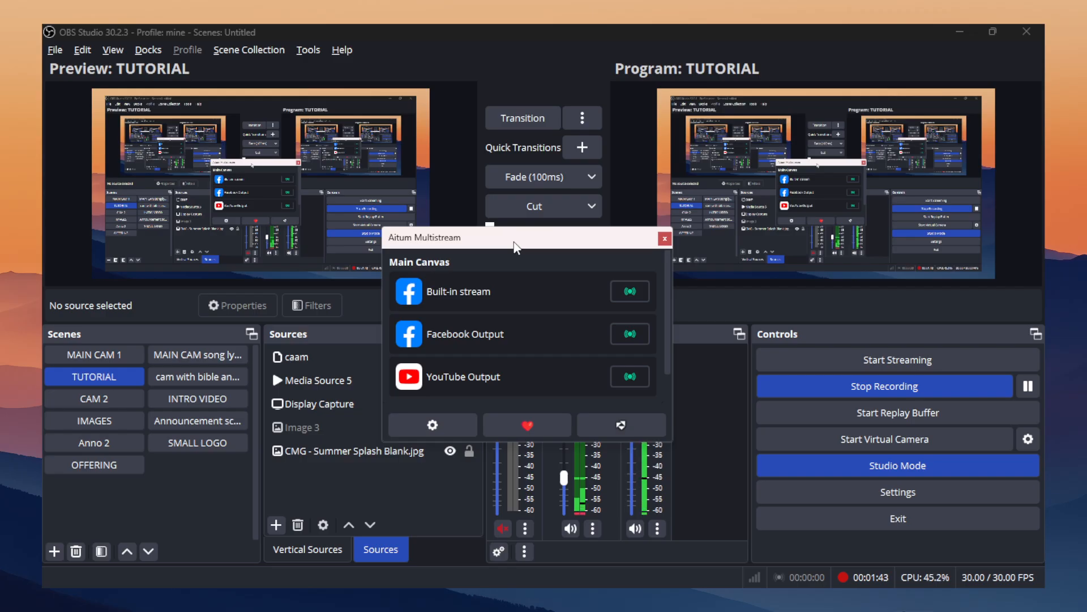
{"action": "left_click_drag", "start_coordinate": [514, 243], "coordinate": [433, 209]}
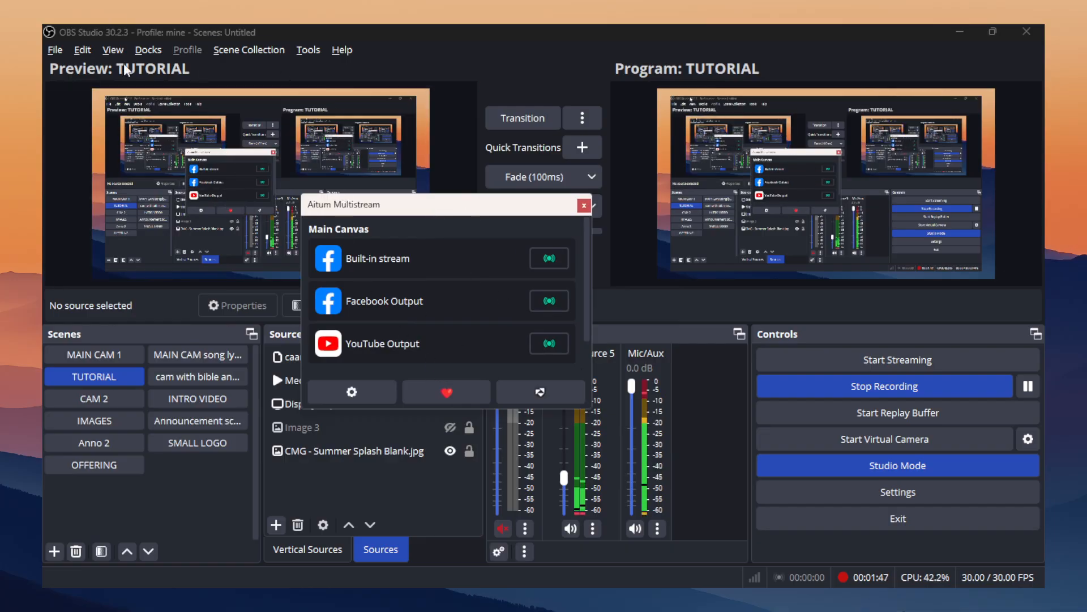
{"action": "left_click", "coordinate": [148, 50]}
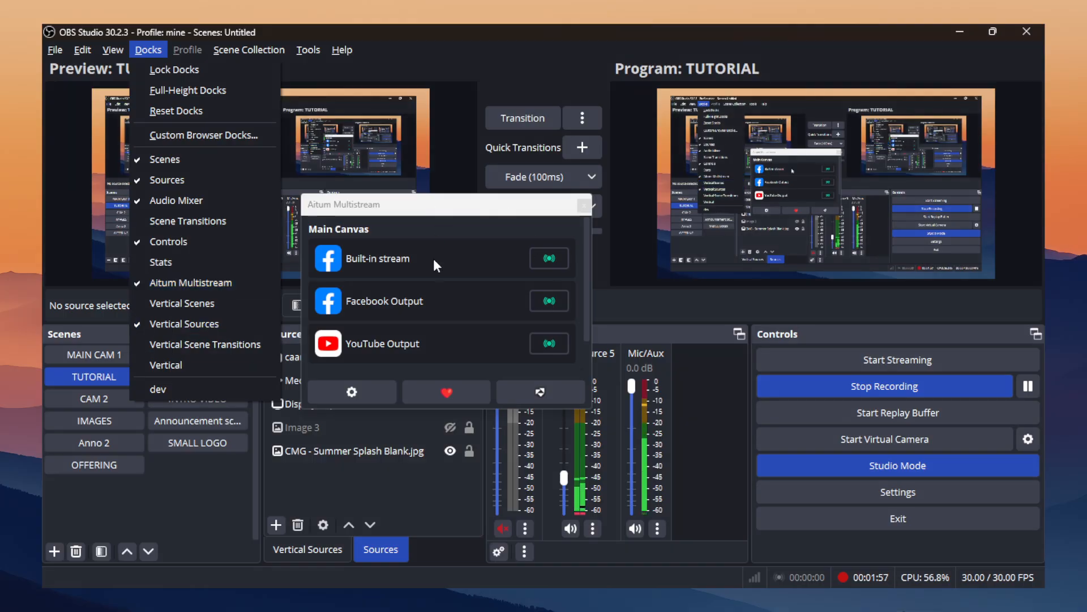
{"action": "left_click", "coordinate": [469, 213]}
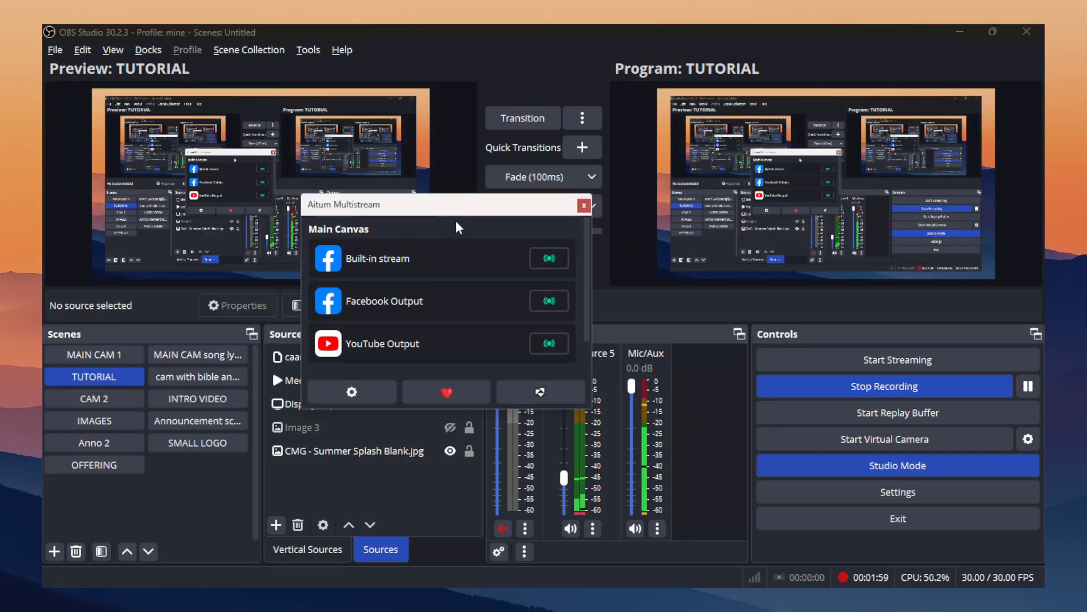
{"action": "left_click_drag", "start_coordinate": [456, 210], "coordinate": [863, 403]}
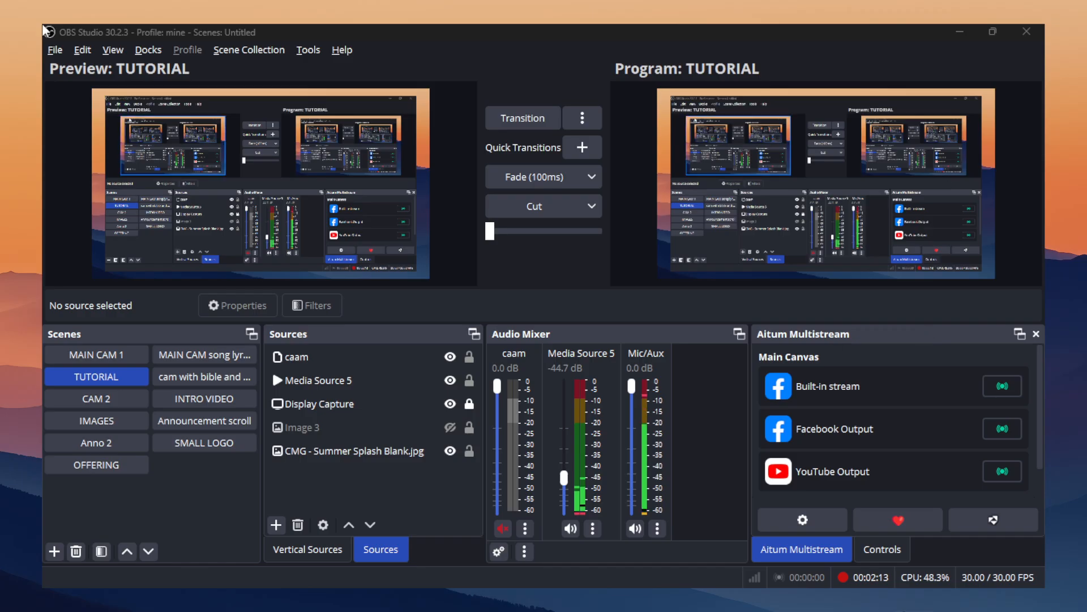
{"action": "left_click", "coordinate": [148, 50]}
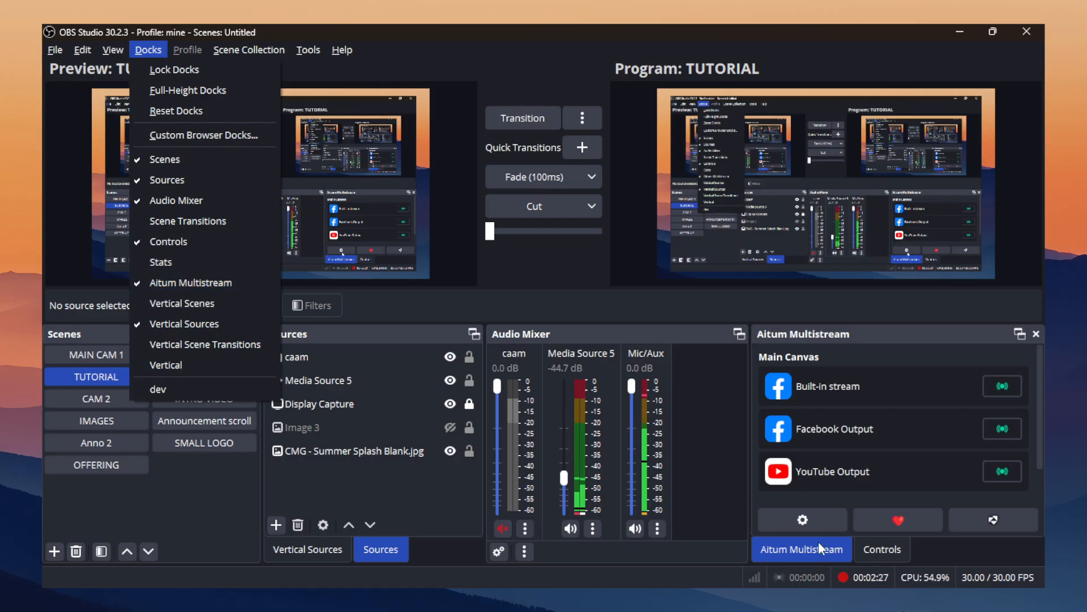
{"action": "left_click", "coordinate": [940, 334]}
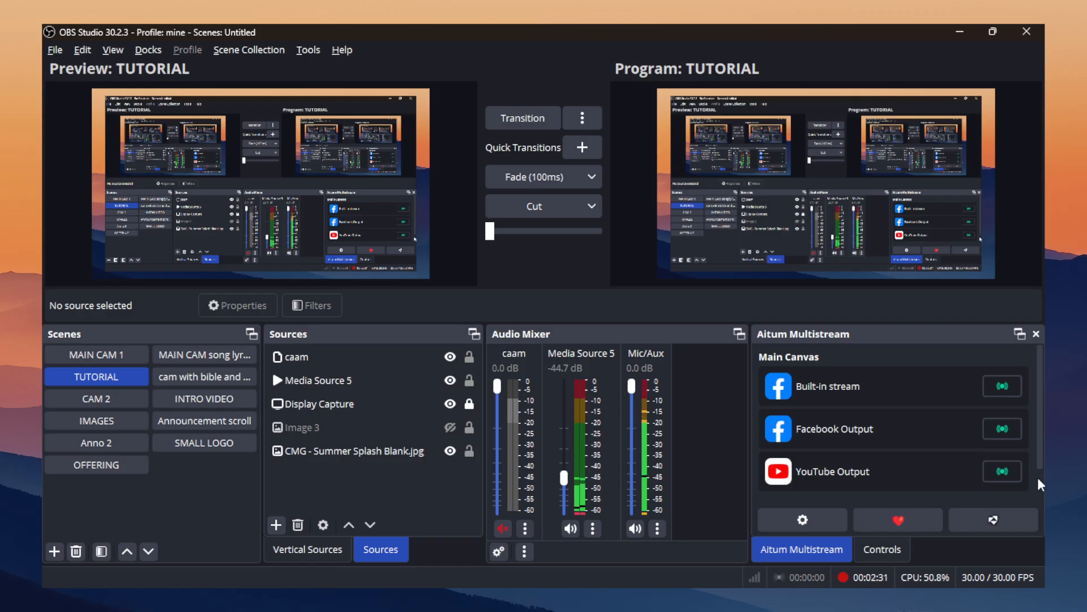
Remove the existing Facebook and YouTube outputs from the Main Canvas in the Aitum Multistream settings.
{"action": "left_click", "coordinate": [802, 519]}
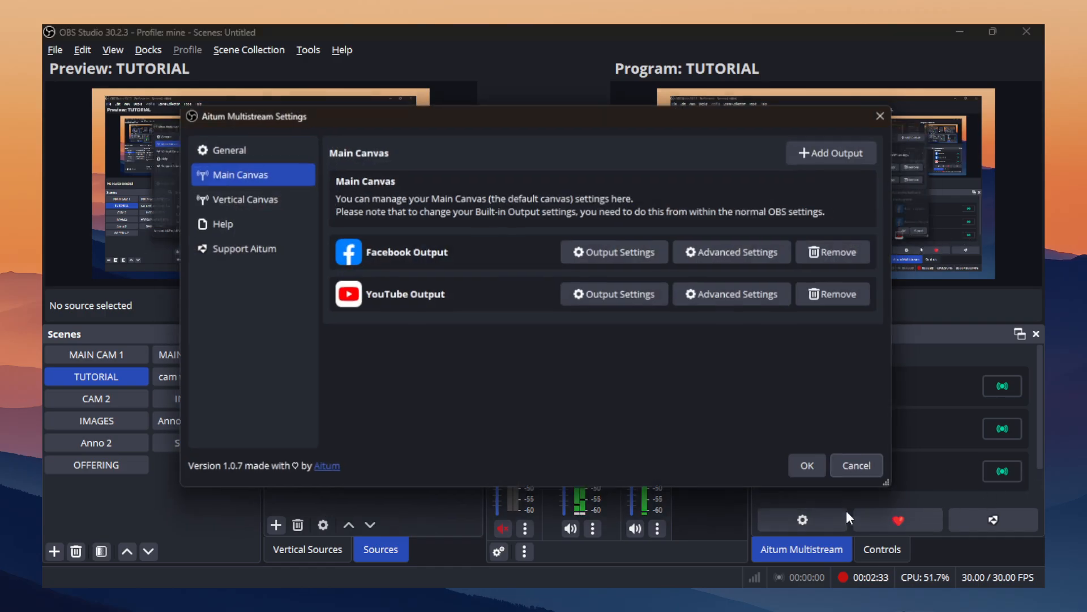
{"action": "mouse_move", "coordinate": [500, 120]}
{"action": "left_mouse_down"}
{"action": "mouse_move", "coordinate": [386, 80]}
{"action": "mouse_move", "coordinate": [494, 141]}
{"action": "left_mouse_up"}
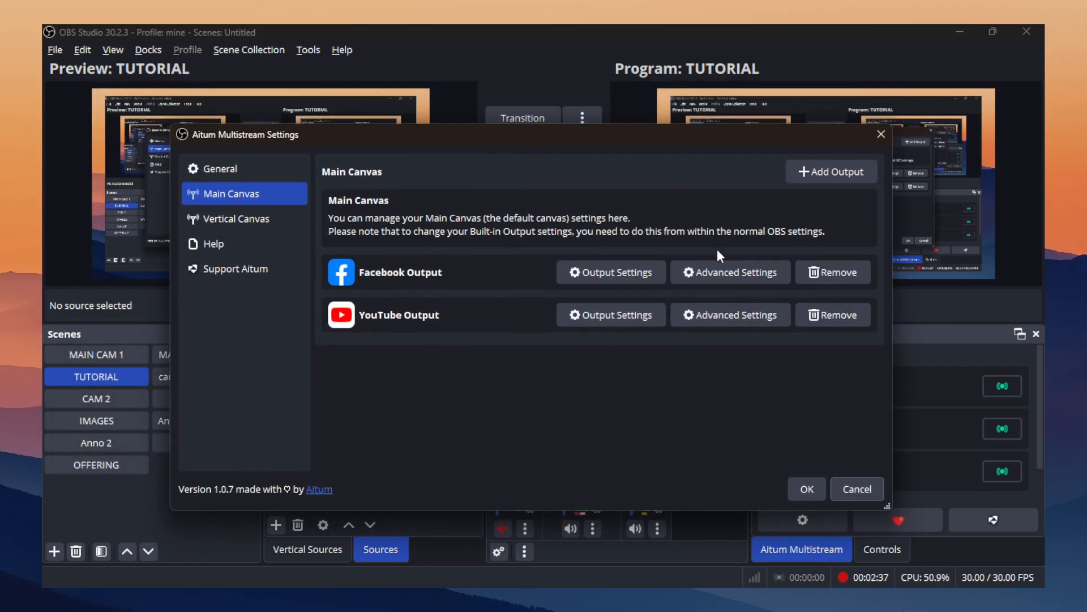
{"action": "left_click", "coordinate": [822, 273]}
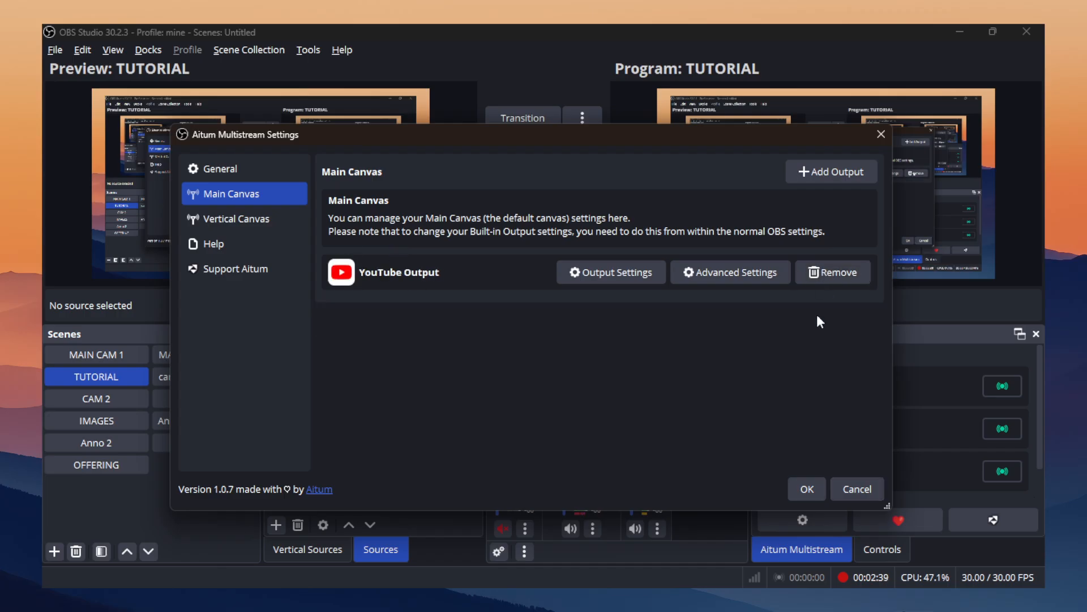
{"action": "left_click", "coordinate": [823, 274]}
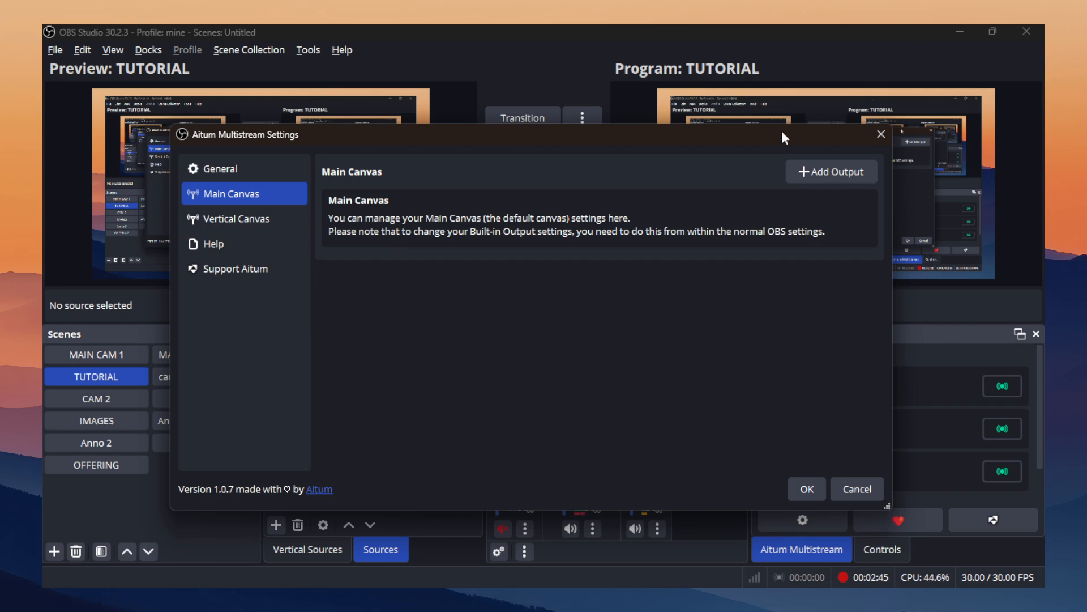
Start adding a new output to the Main Canvas and bring up the selection of streaming services.
{"action": "left_click_drag", "start_coordinate": [783, 136], "coordinate": [707, 192]}
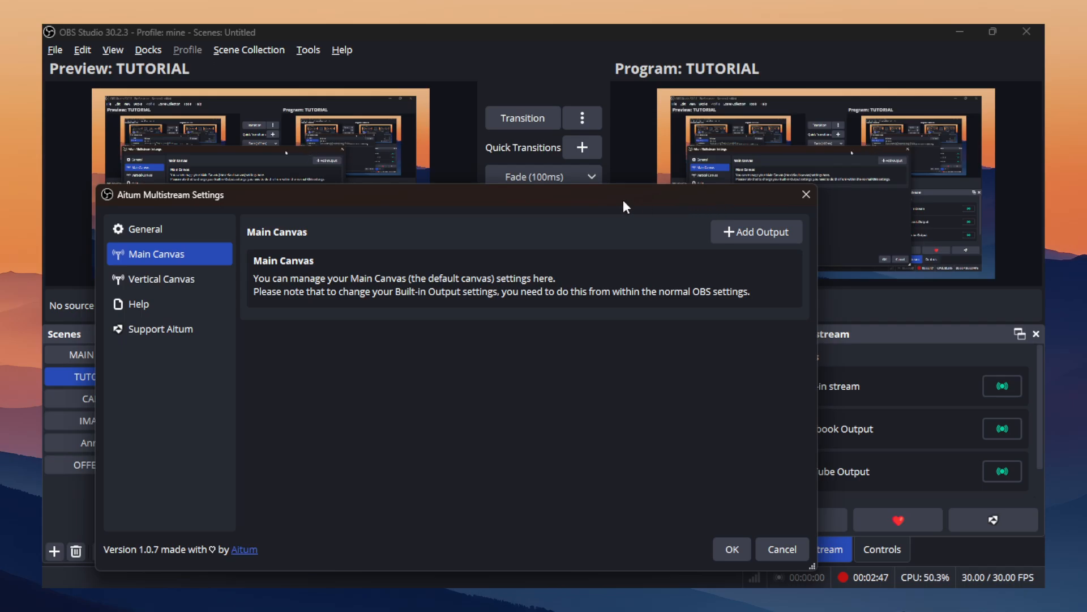
{"action": "left_click_drag", "start_coordinate": [623, 199], "coordinate": [606, 185]}
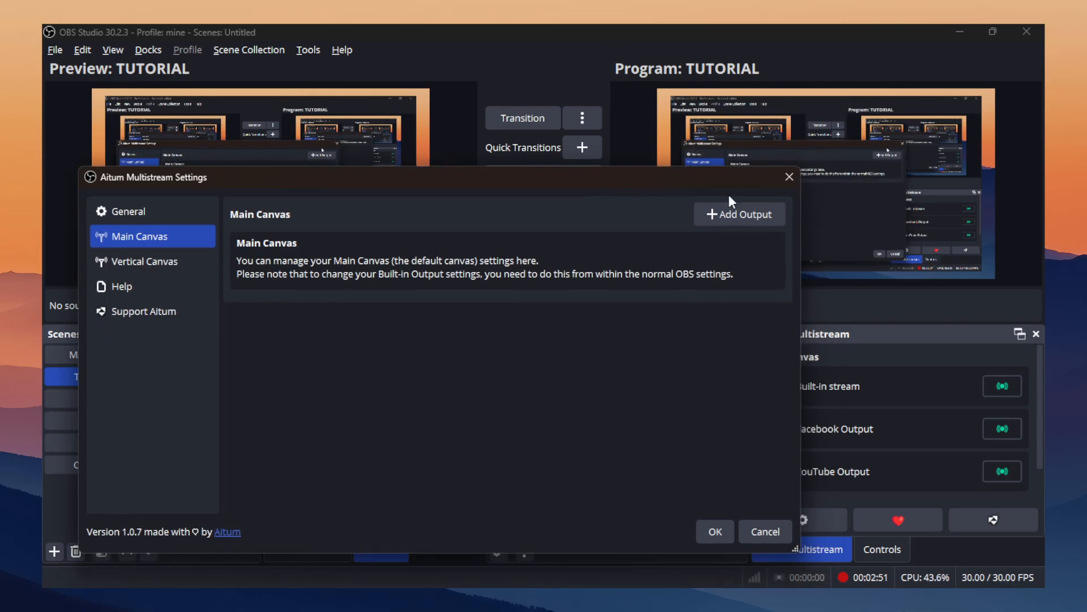
{"action": "left_click", "coordinate": [719, 219]}
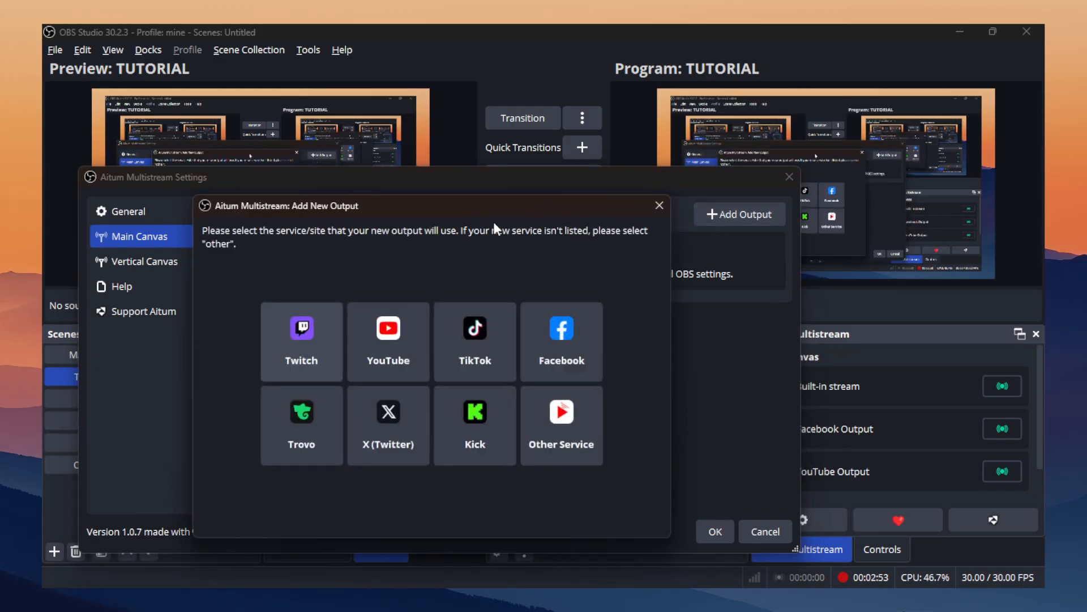
{"action": "left_click_drag", "start_coordinate": [490, 200], "coordinate": [683, 161]}
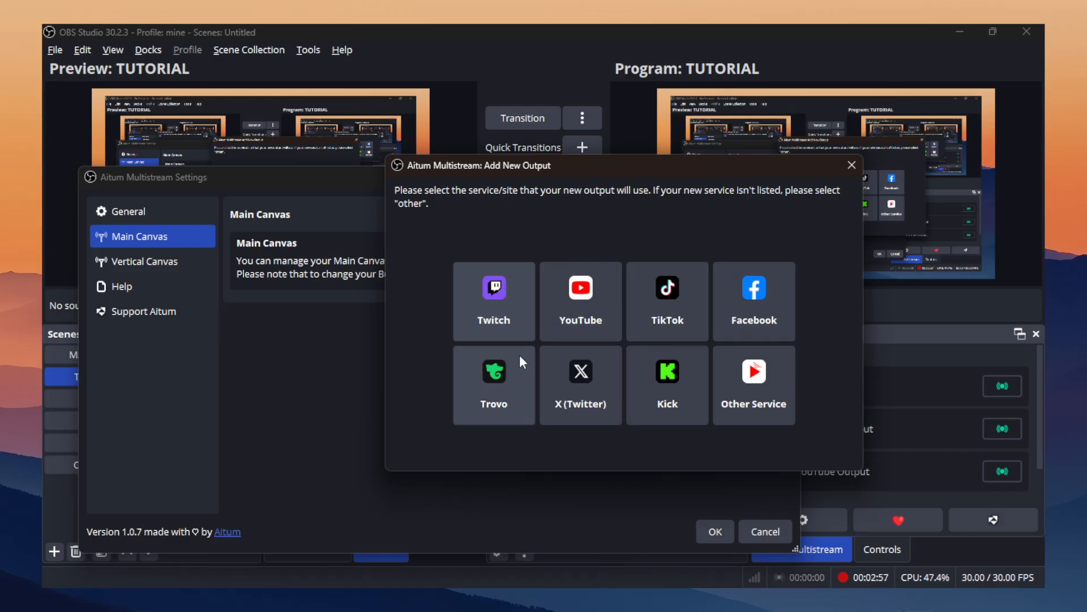
{"action": "left_click", "coordinate": [739, 385]}
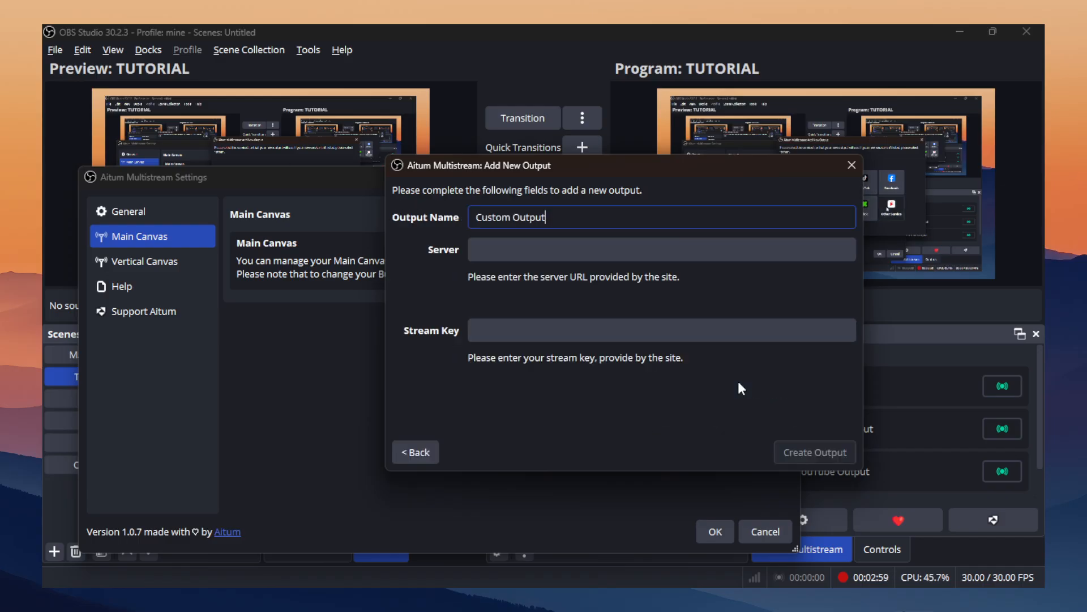
{"action": "left_click", "coordinate": [574, 251]}
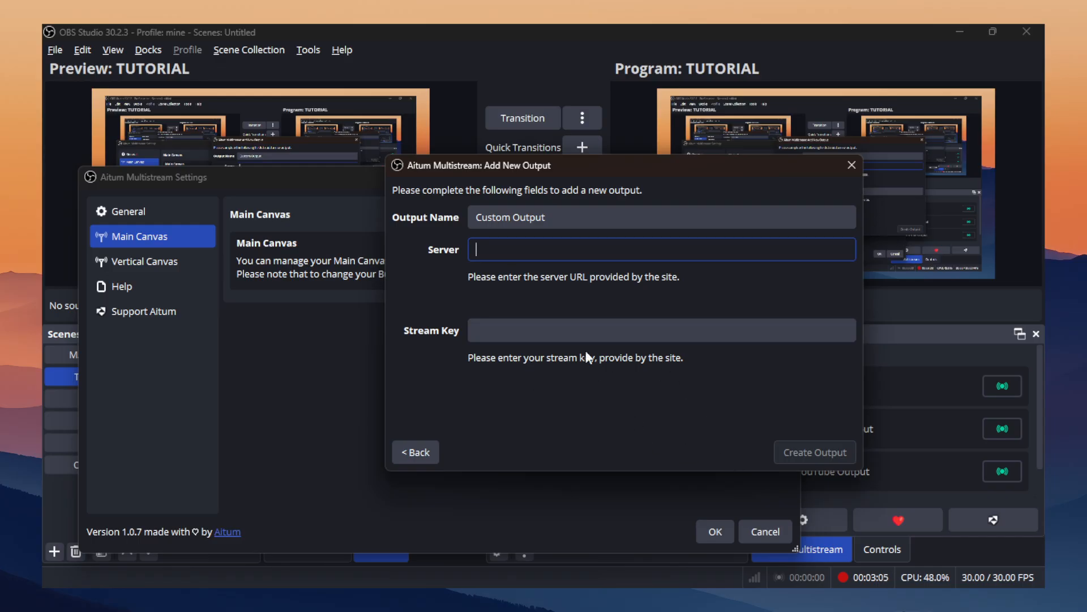
{"action": "left_click", "coordinate": [418, 458]}
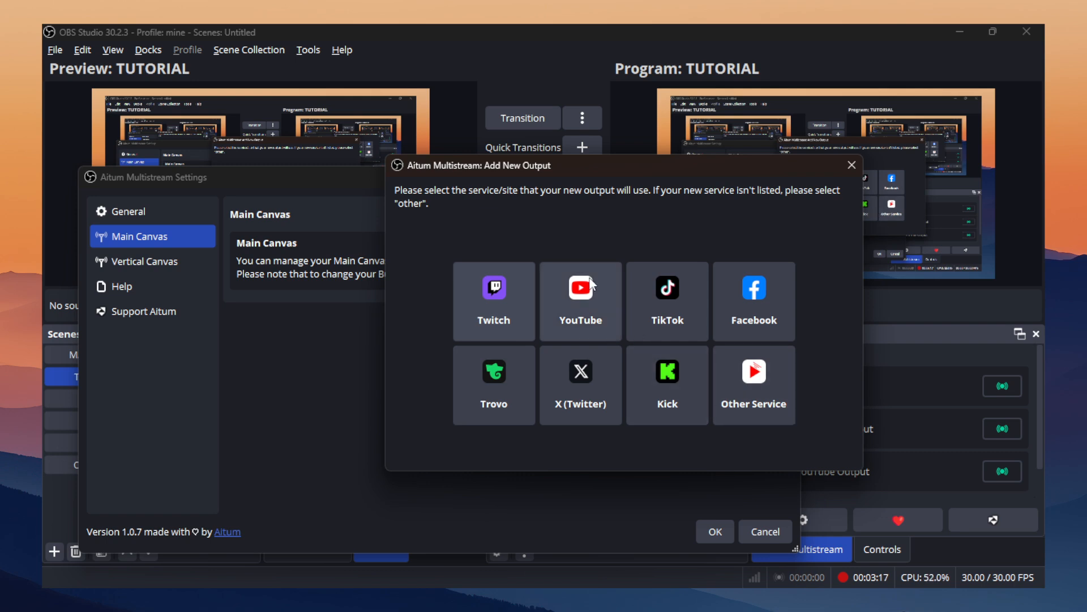
Choose YouTube as the new output's service and open youtube.com in a new Chrome tab.
{"action": "left_click", "coordinate": [581, 300]}
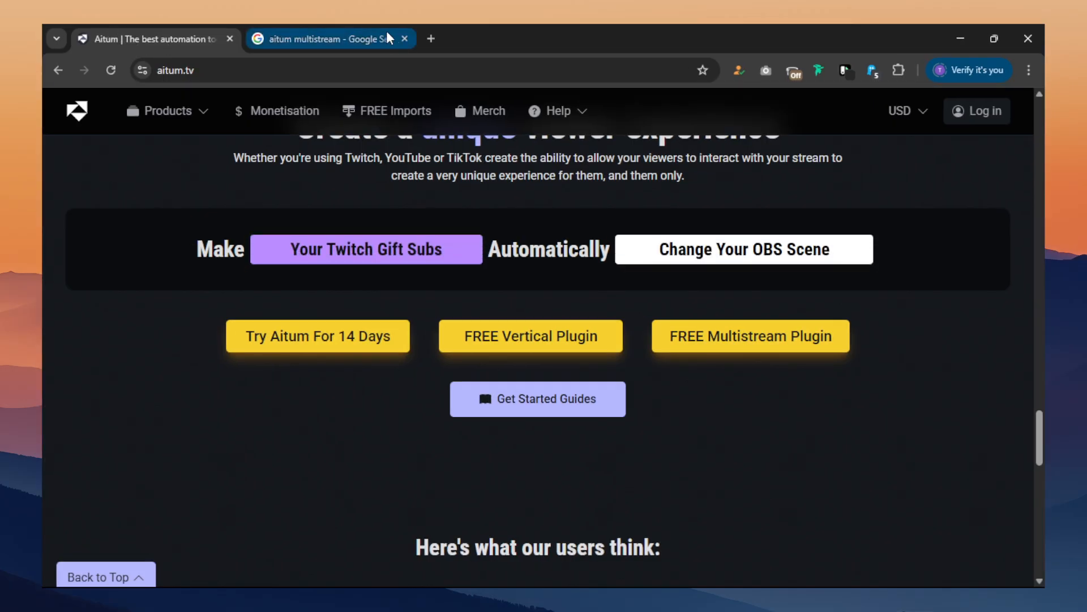
{"action": "left_click", "coordinate": [431, 39]}
{"action": "type", "text": "yout"}
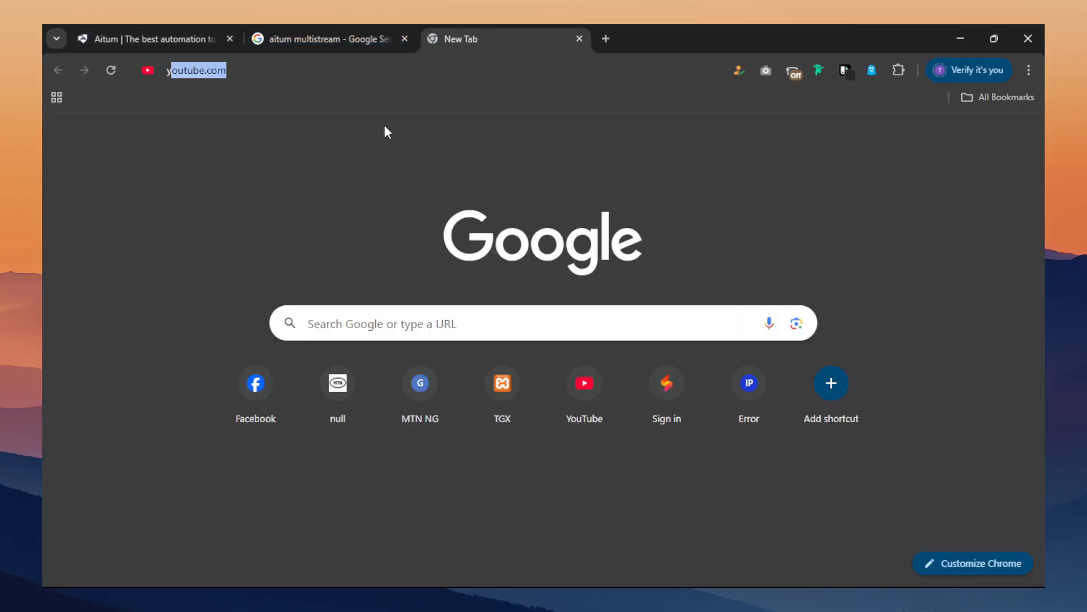
{"action": "type", "text": "u"}
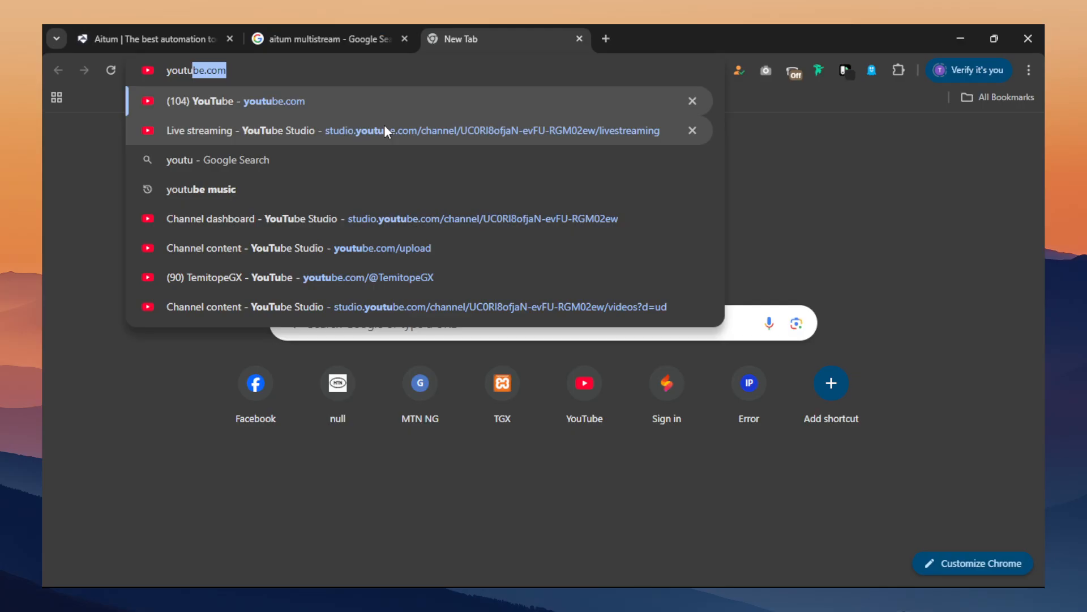
{"action": "key", "text": "Return"}
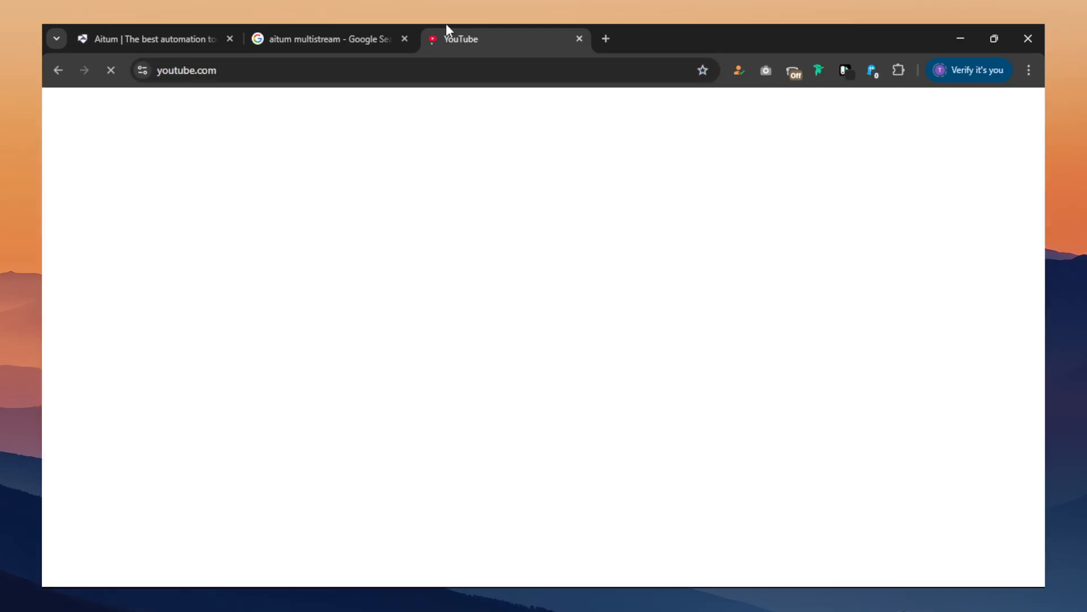
Open Facebook in another new tab and start setting up a live video.
{"action": "left_click", "coordinate": [606, 38]}
{"action": "type", "text": "facebook.com/?_rdc=1&_rdr#"}
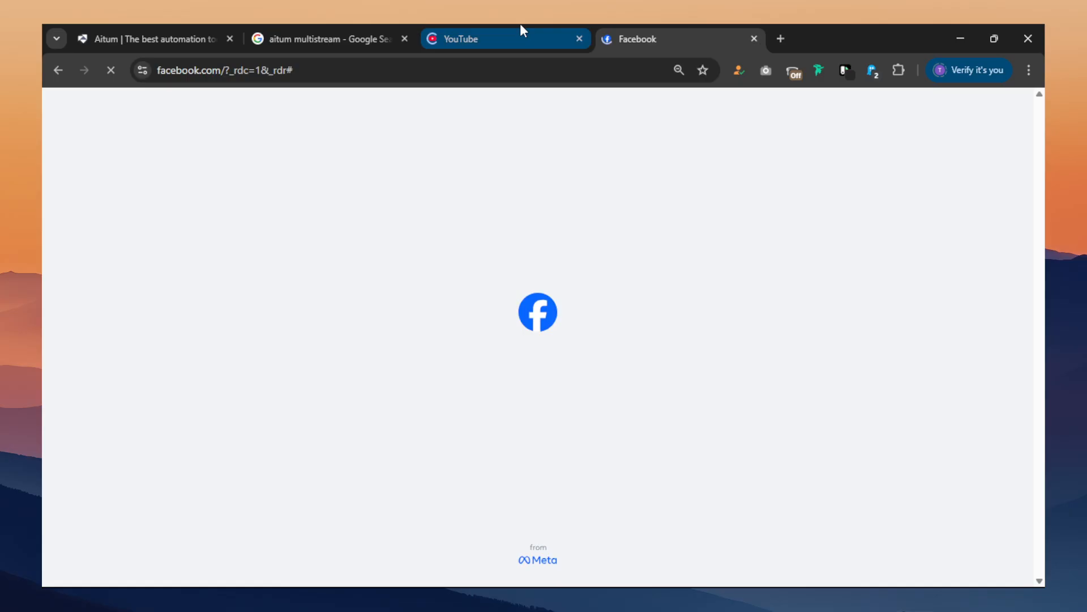
{"action": "left_click", "coordinate": [521, 29]}
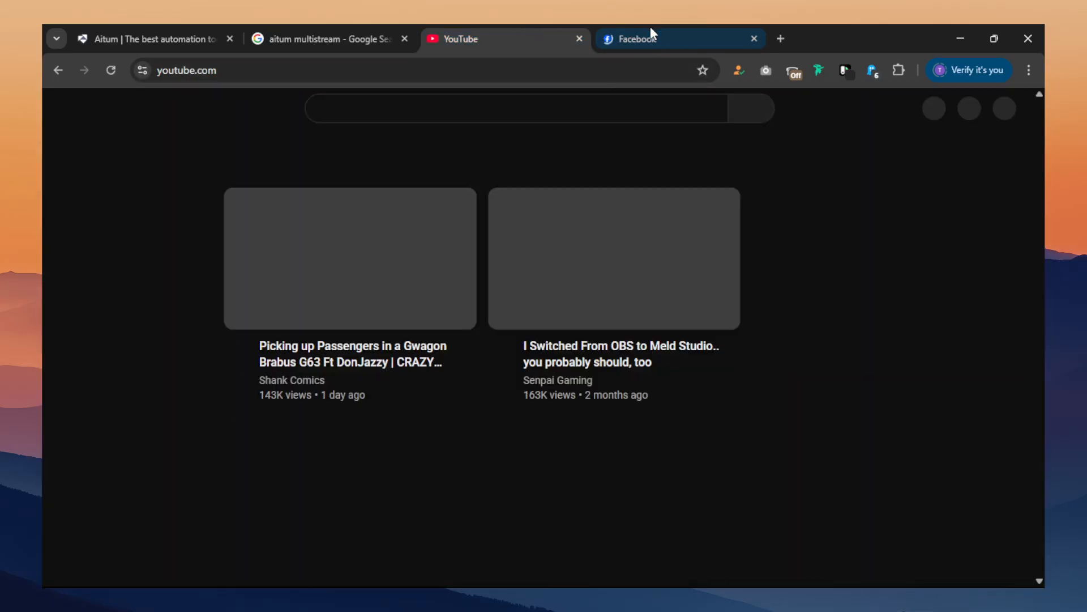
{"action": "left_click", "coordinate": [651, 35]}
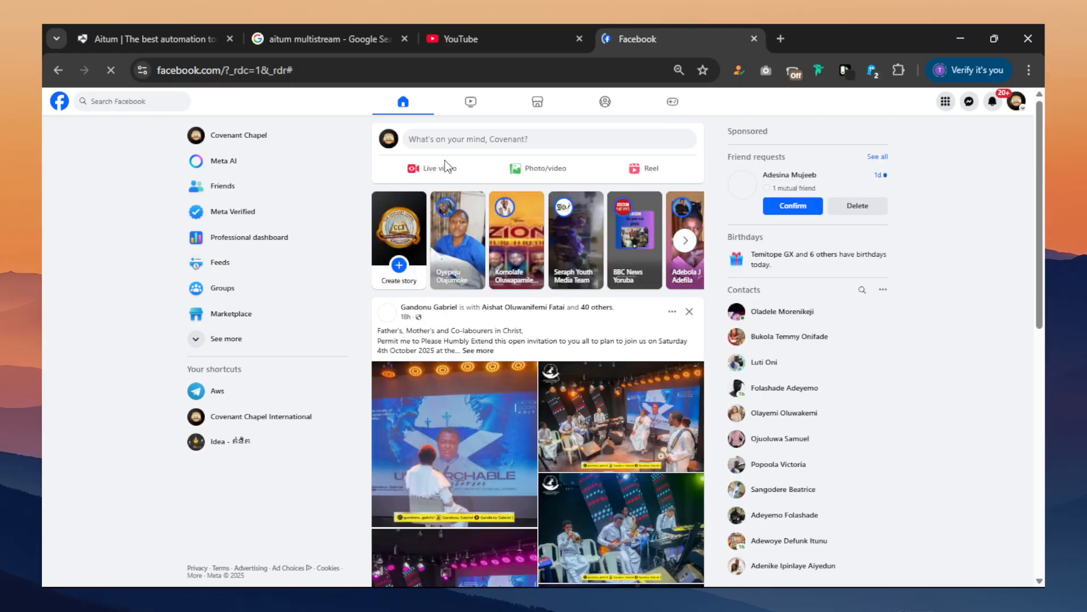
{"action": "left_click", "coordinate": [445, 165]}
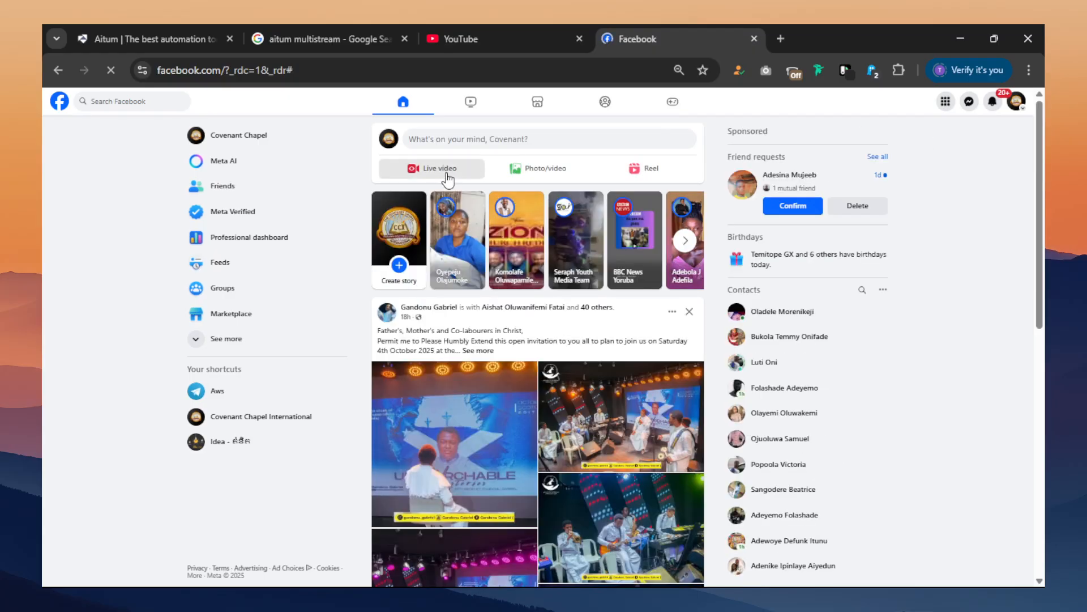
Return to YouTube and start going live to open the Studio live streaming dashboard.
{"action": "left_click", "coordinate": [474, 43]}
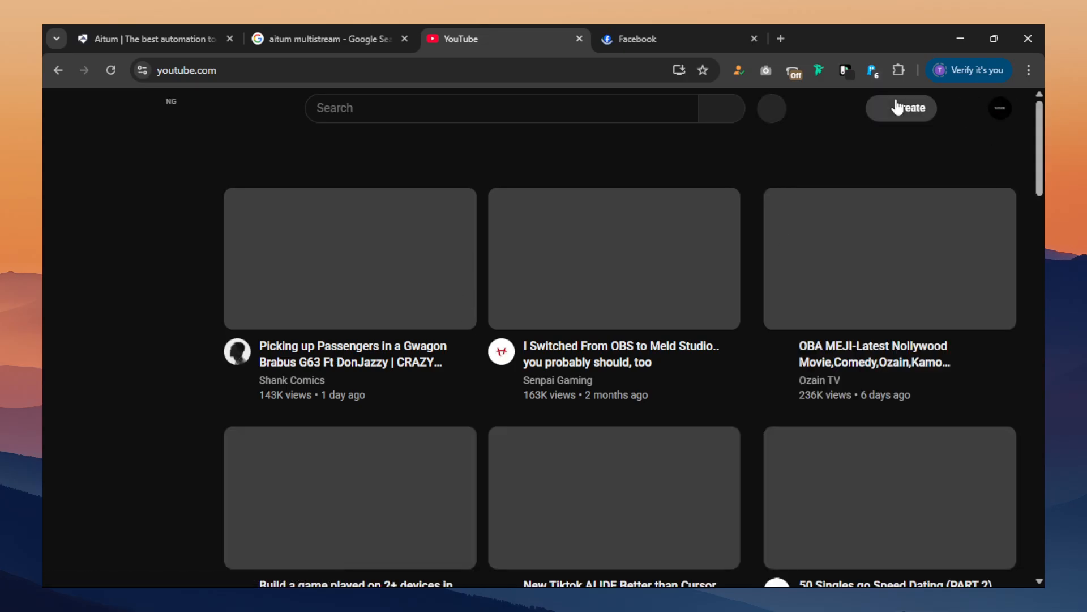
{"action": "left_click", "coordinate": [897, 105]}
{"action": "left_click", "coordinate": [912, 169]}
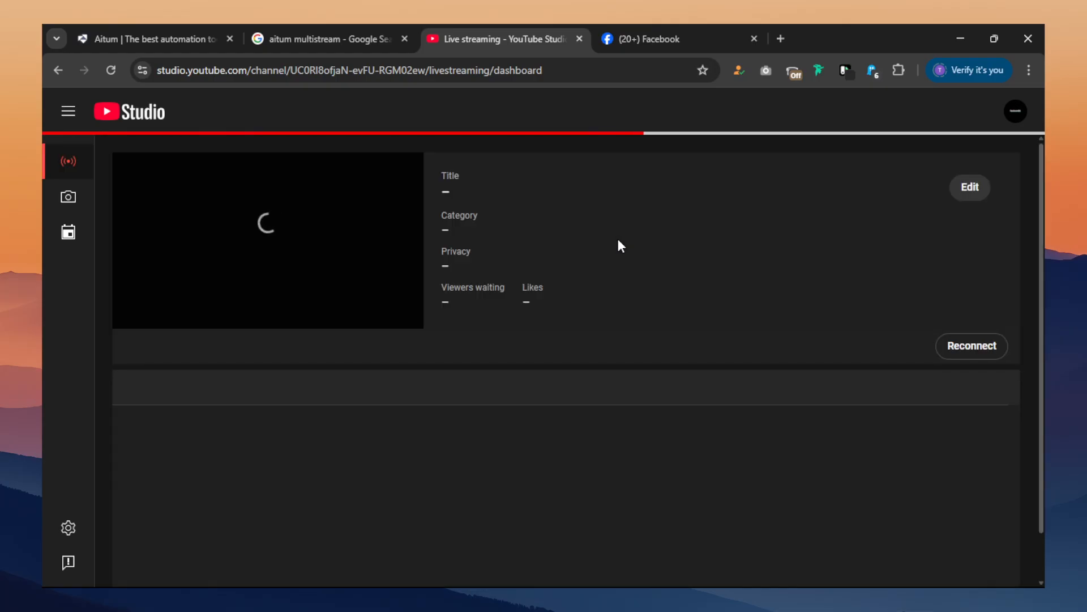
Choose to go live in Facebook's Live Producer, and return to the YouTube Studio streaming dashboard.
{"action": "left_click", "coordinate": [614, 36]}
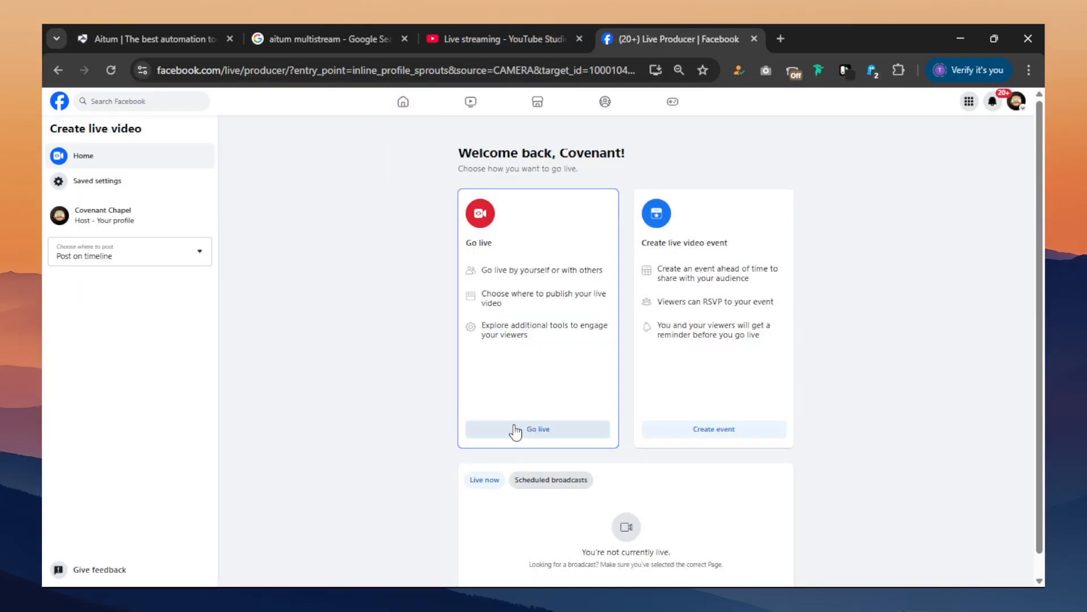
{"action": "left_click", "coordinate": [516, 428]}
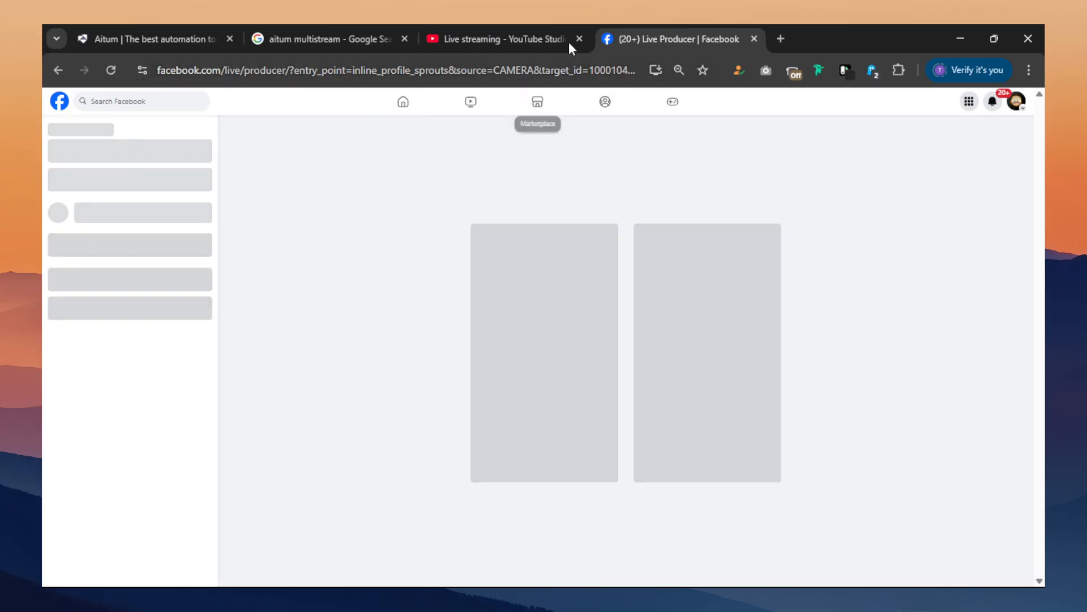
{"action": "left_click", "coordinate": [558, 37]}
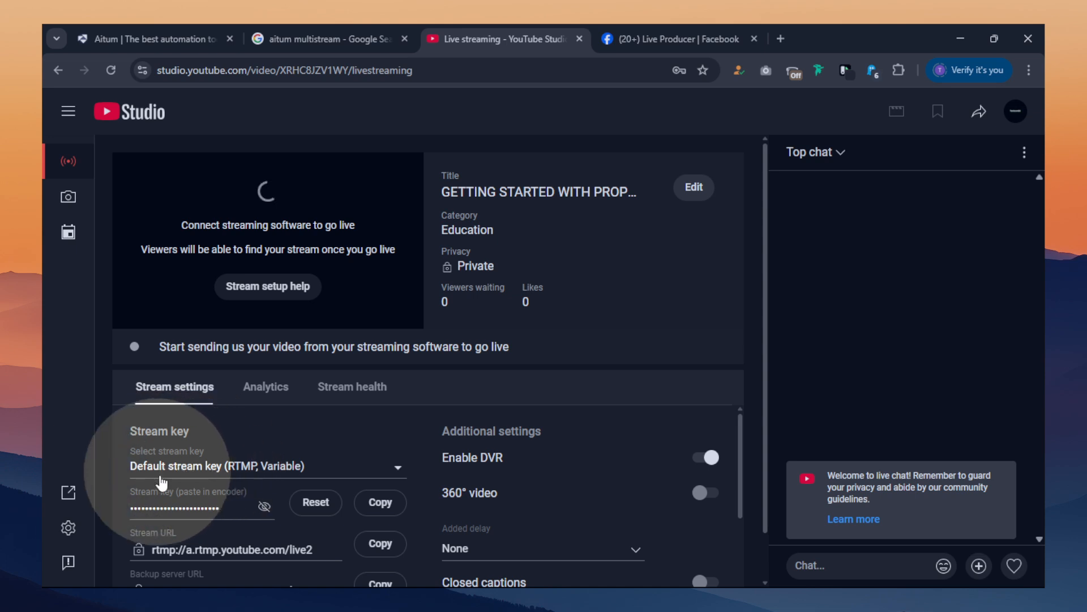
Copy YouTube's default RTMP stream key, paste it into the new output's YouTube Stream Key field in OBS Studio, and create the output.
{"action": "left_click", "coordinate": [206, 470]}
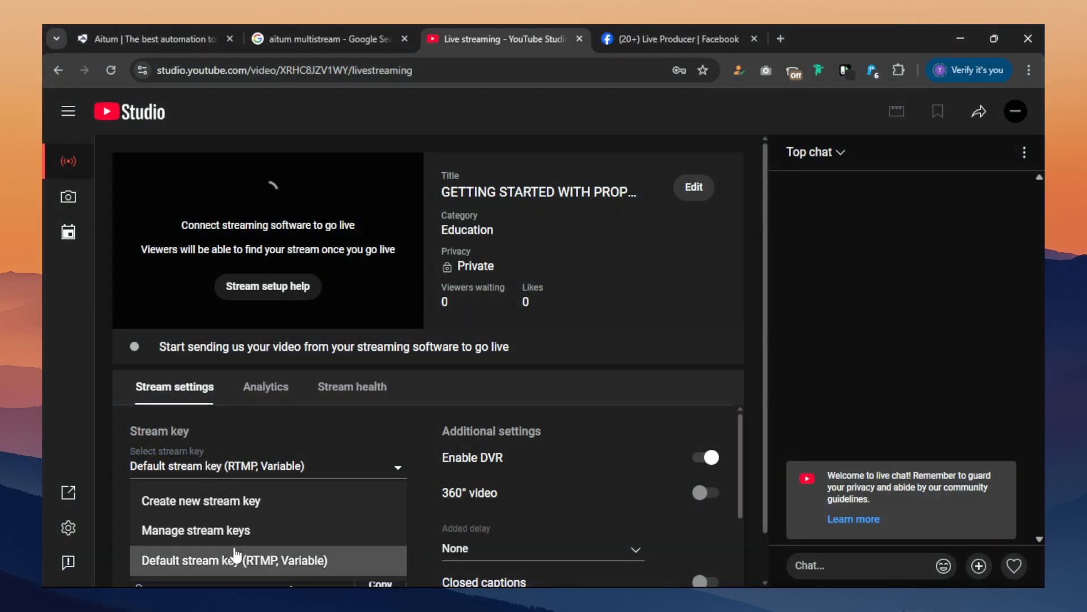
{"action": "left_click", "coordinate": [267, 472]}
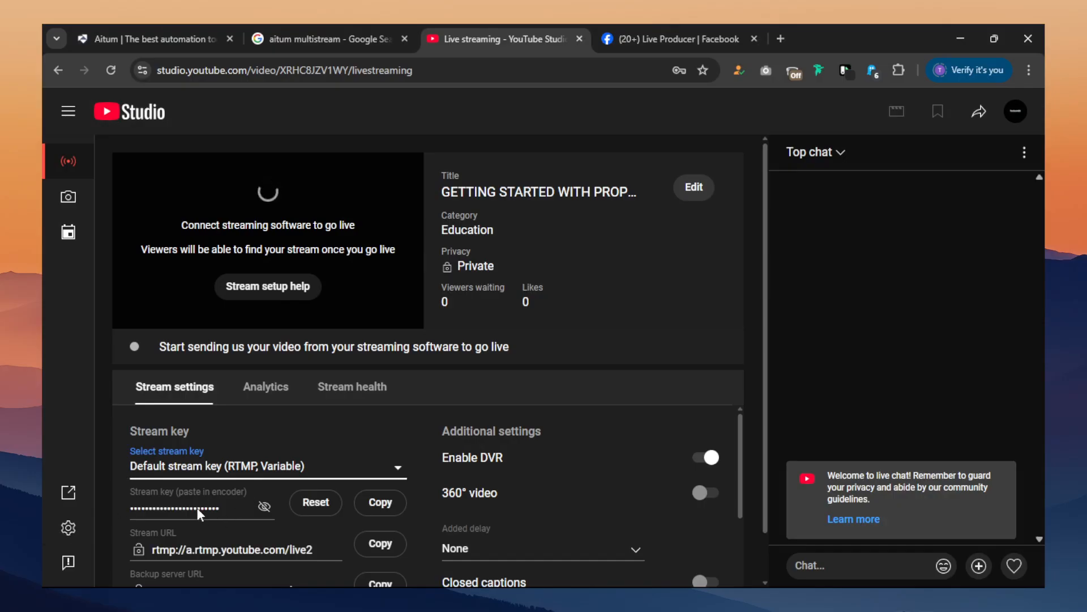
{"action": "left_click", "coordinate": [369, 511]}
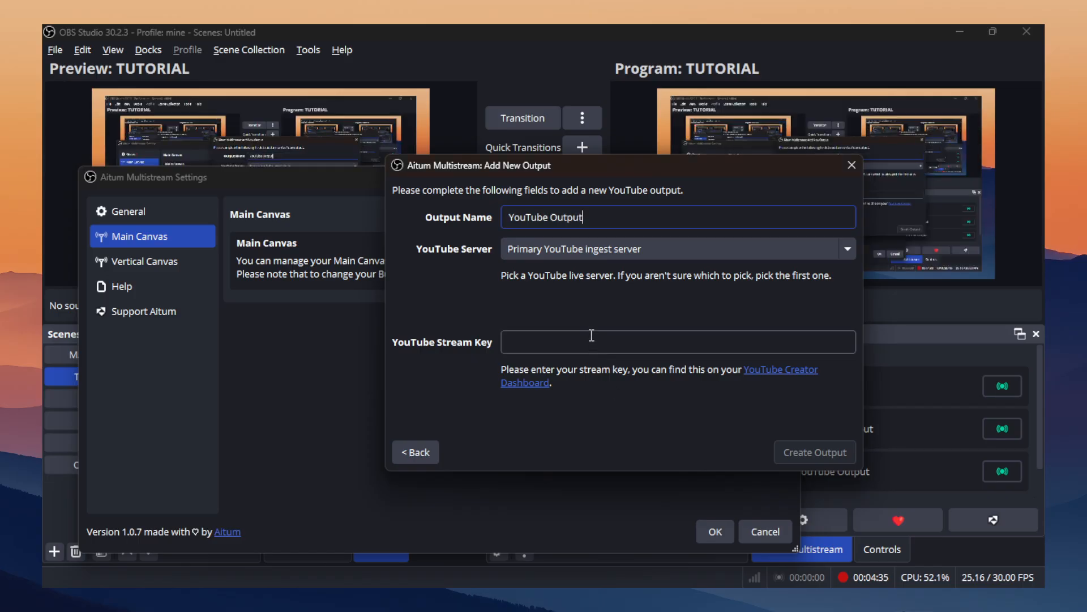
{"action": "left_click", "coordinate": [596, 345]}
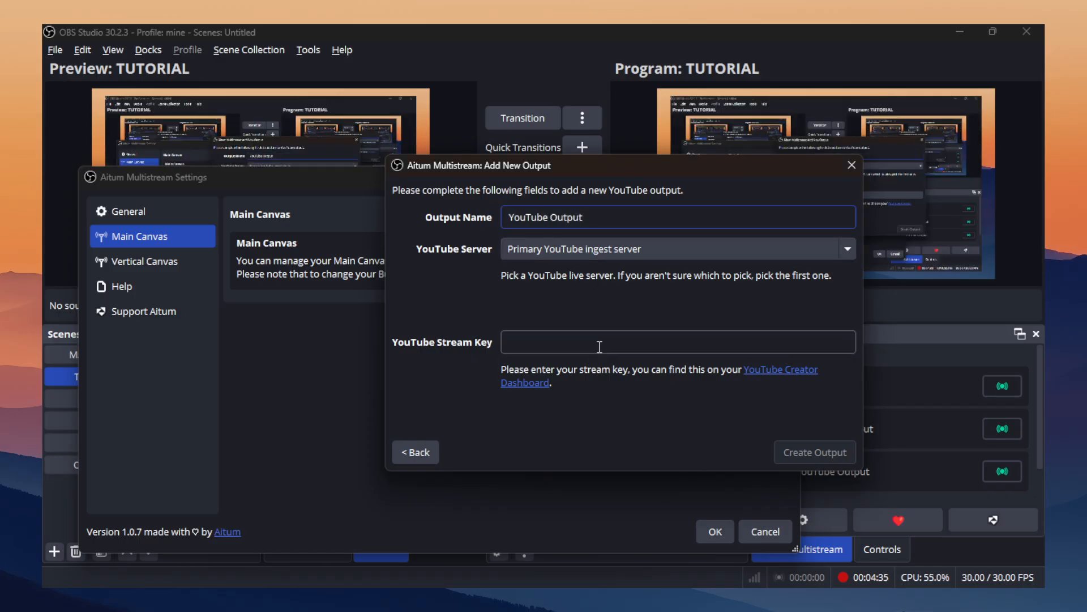
{"action": "key", "text": "ctrl+v"}
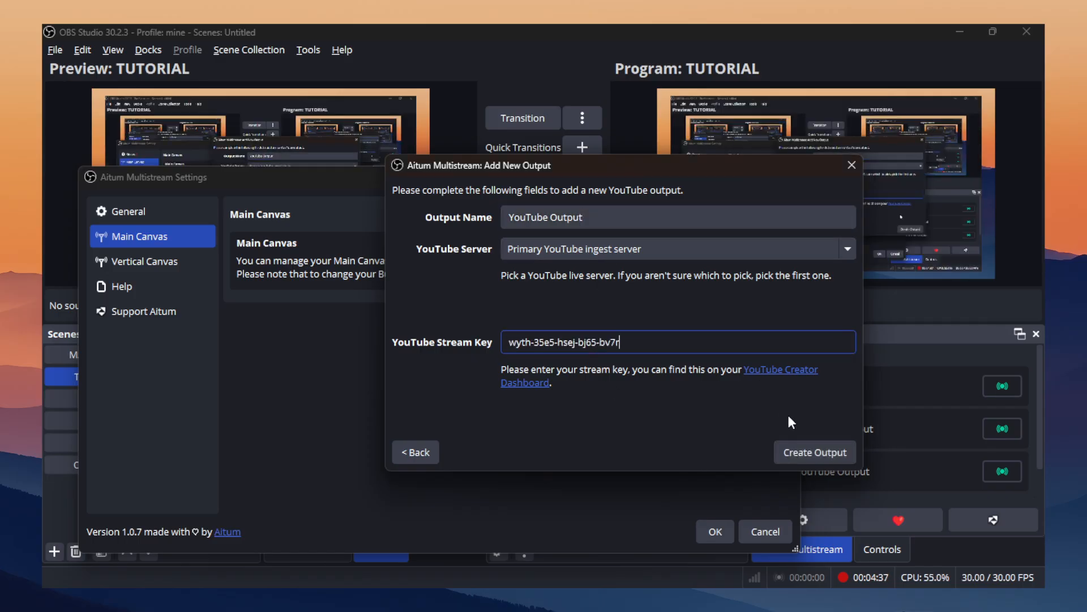
{"action": "left_click", "coordinate": [779, 452]}
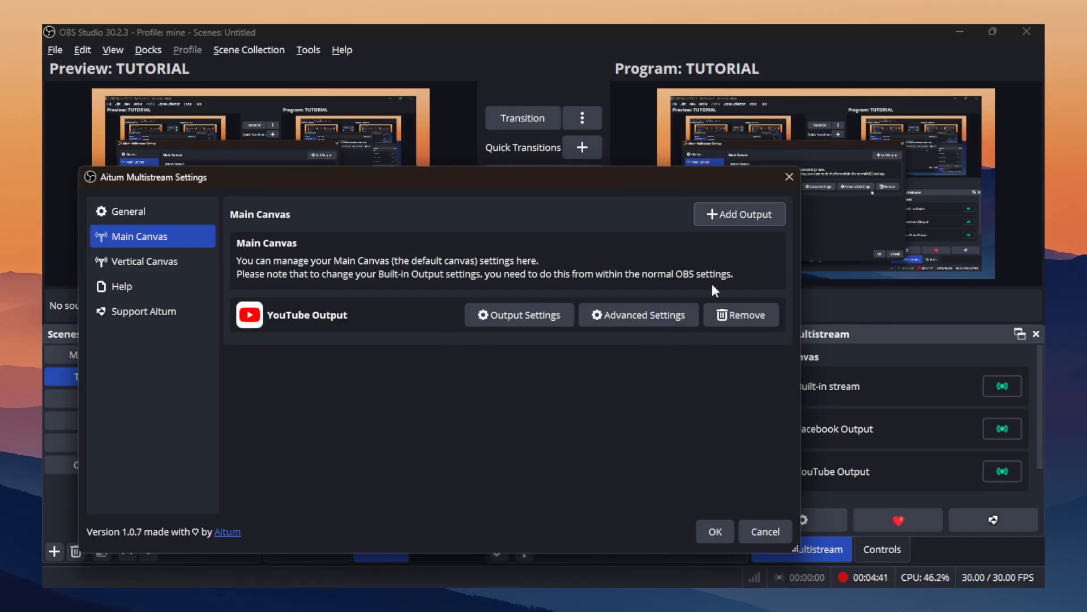
Start adding a Facebook output to the Main Canvas and copy the stream key from Facebook's Live Producer in Chrome.
{"action": "left_click", "coordinate": [760, 214]}
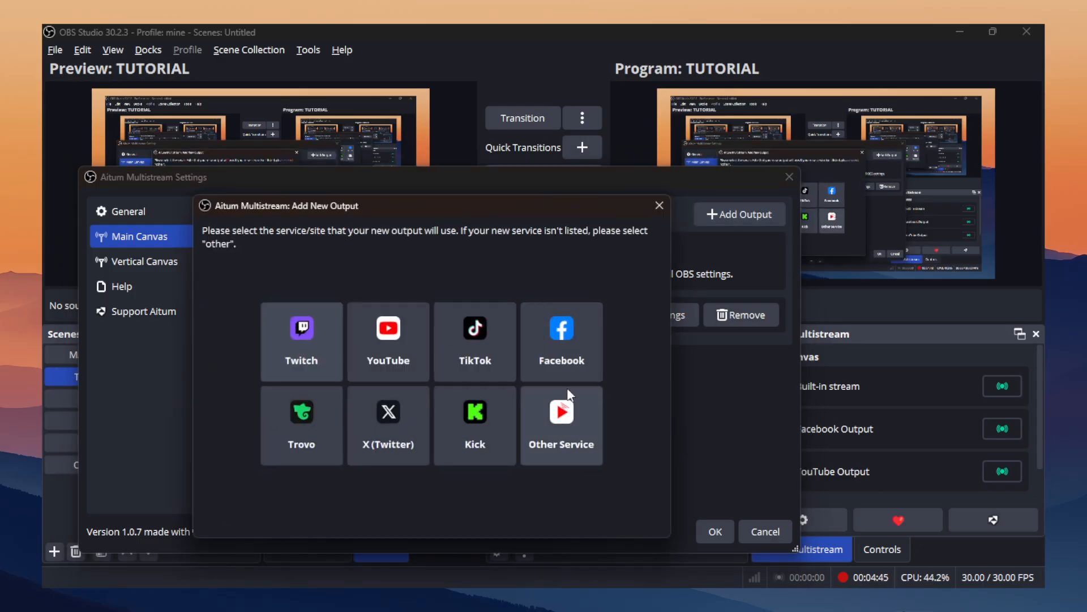
{"action": "left_click", "coordinate": [552, 349]}
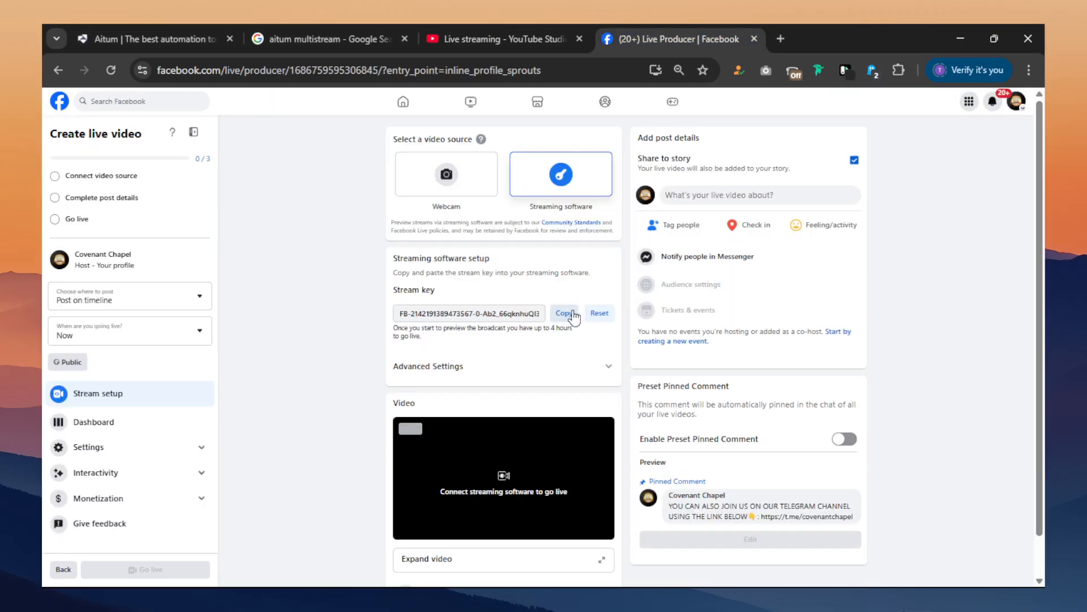
{"action": "left_click", "coordinate": [564, 313]}
Examine the persistent stream key option in Facebook's advanced settings, and return to the new output form in OBS Studio.
{"action": "key", "text": "alt+Tab"}
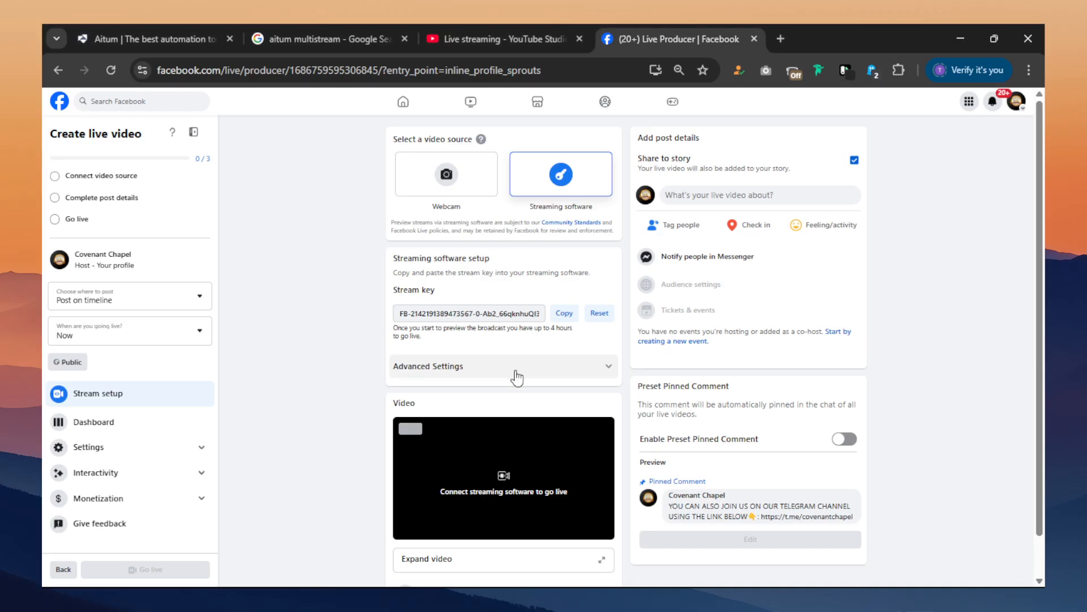
{"action": "left_click", "coordinate": [514, 375]}
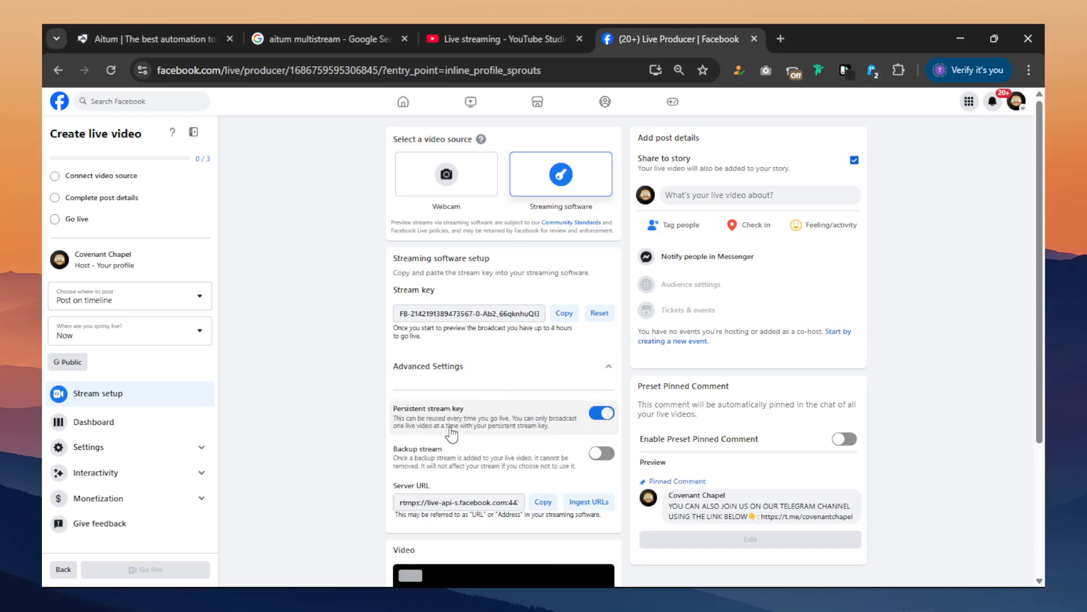
{"action": "left_click", "coordinate": [472, 368]}
{"action": "key", "text": "alt+Tab"}
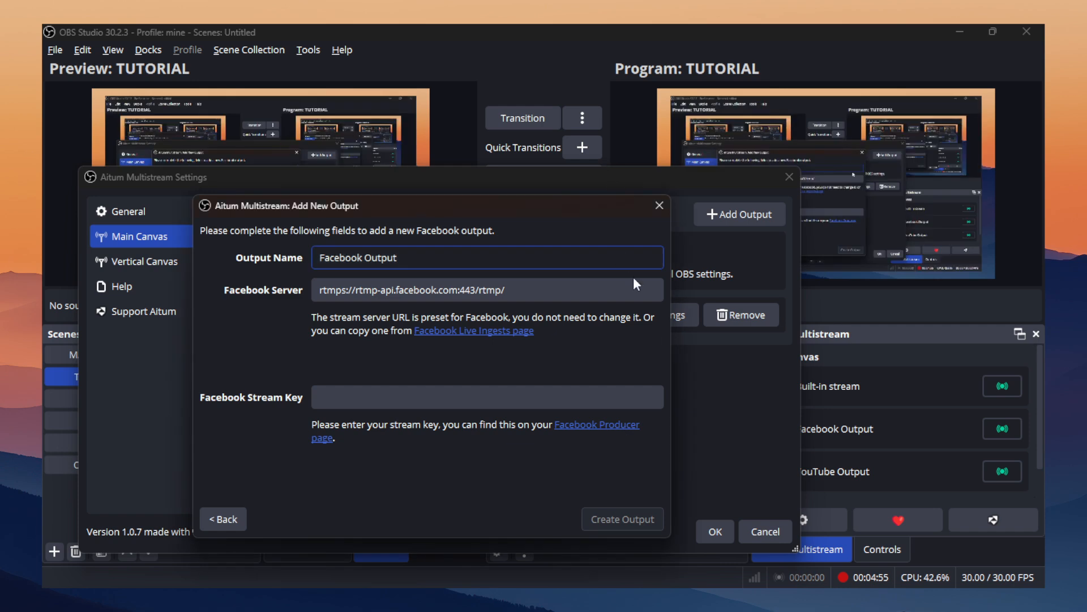
Paste the Facebook stream key into its field, create the Facebook output, and save the Multistream settings.
{"action": "left_click", "coordinate": [560, 398]}
{"action": "key", "text": "ctrl+v"}
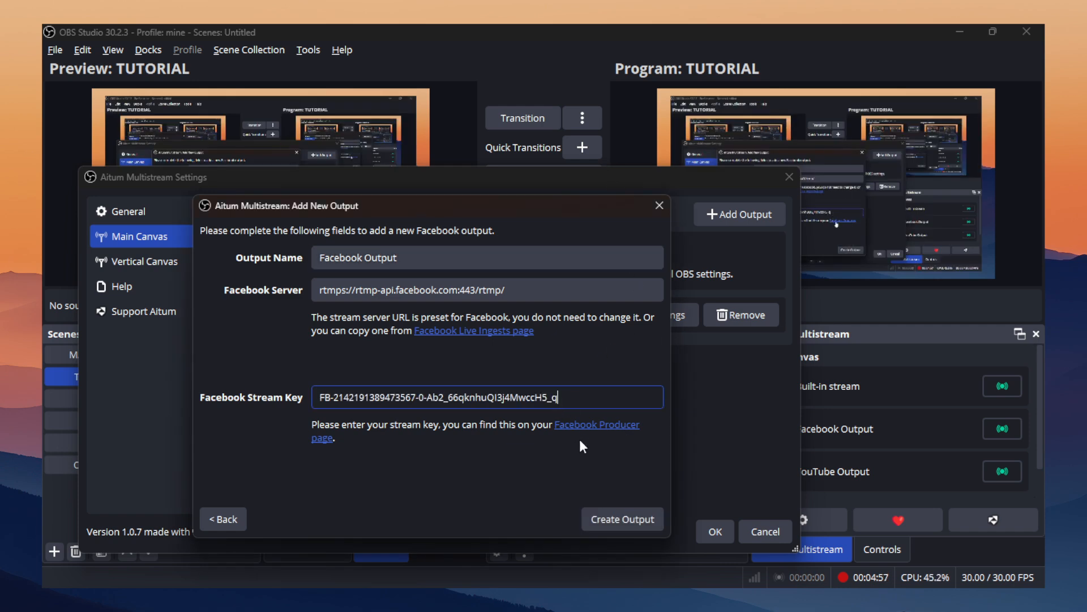
{"action": "left_click", "coordinate": [621, 517]}
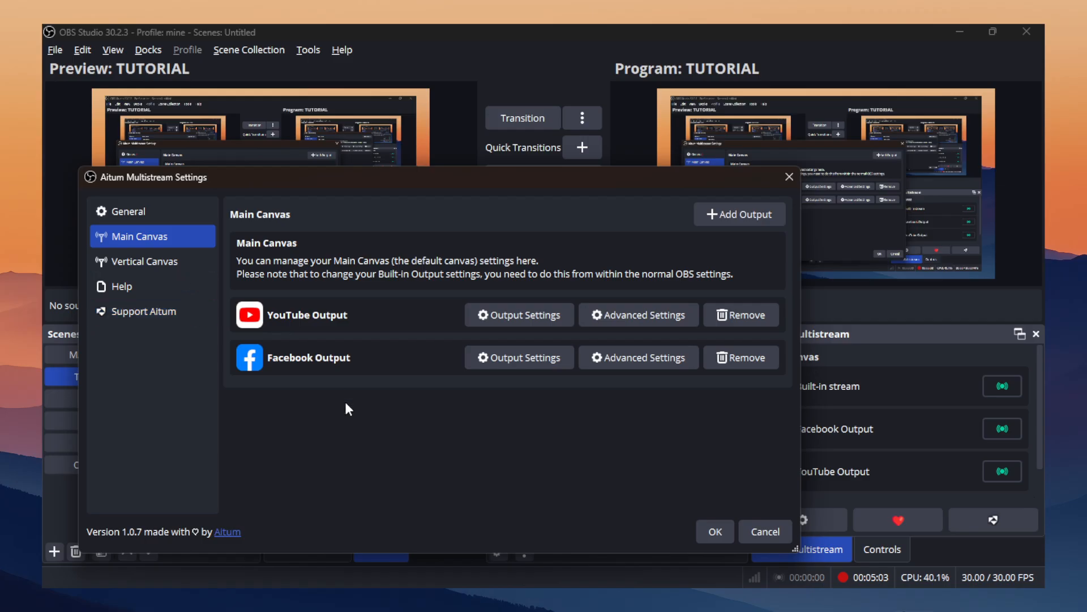
{"action": "left_click", "coordinate": [715, 531]}
Start the built-in stream as the main encoder and bring the YouTube output live.
{"action": "left_click", "coordinate": [994, 433]}
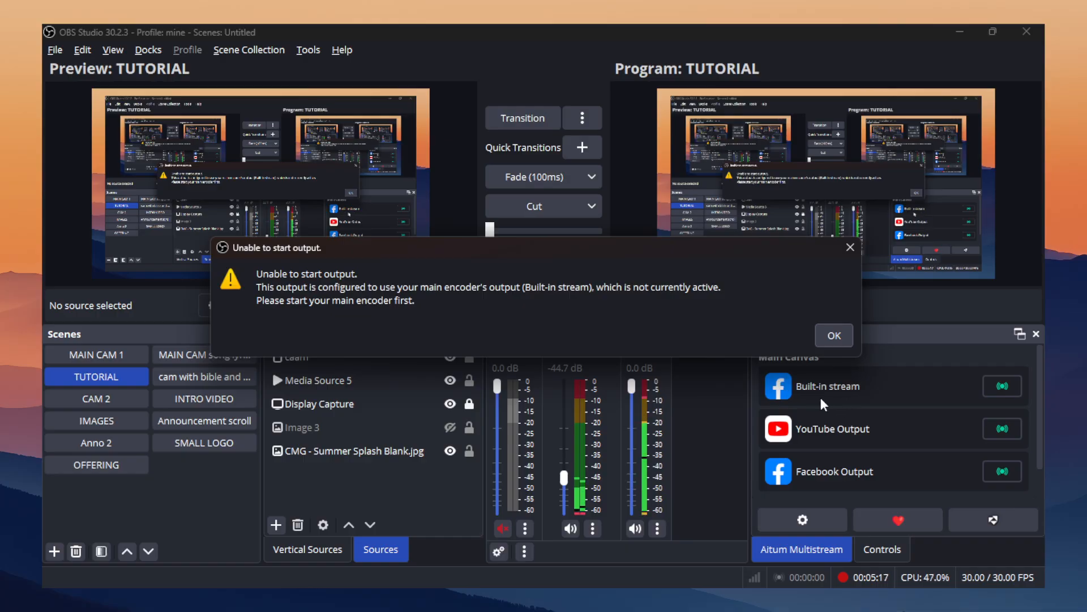
{"action": "left_click", "coordinate": [832, 336]}
{"action": "left_click", "coordinate": [1002, 386]}
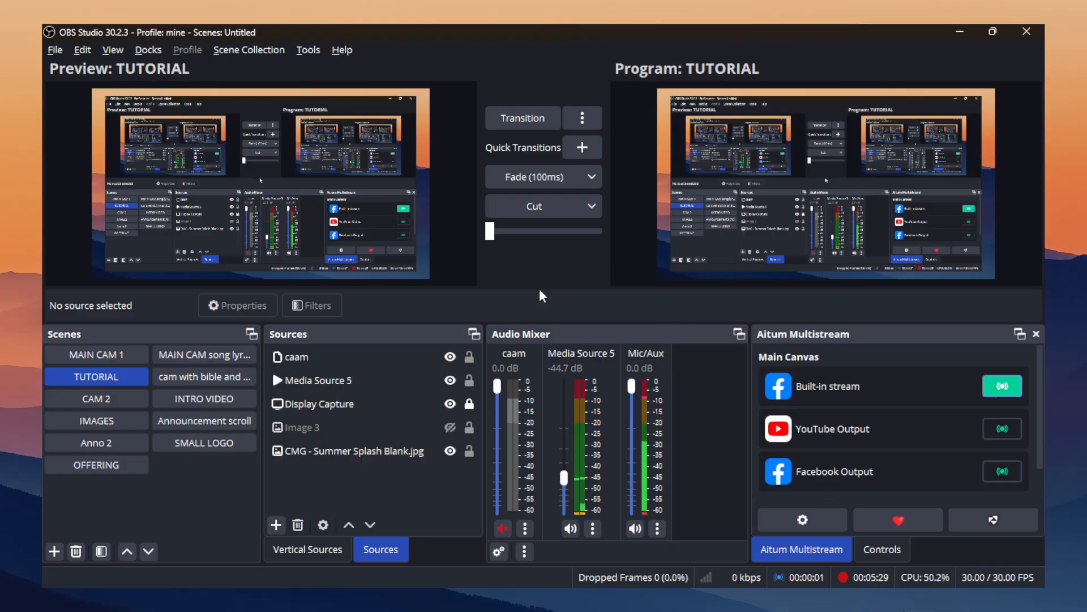
{"action": "left_click", "coordinate": [883, 549]}
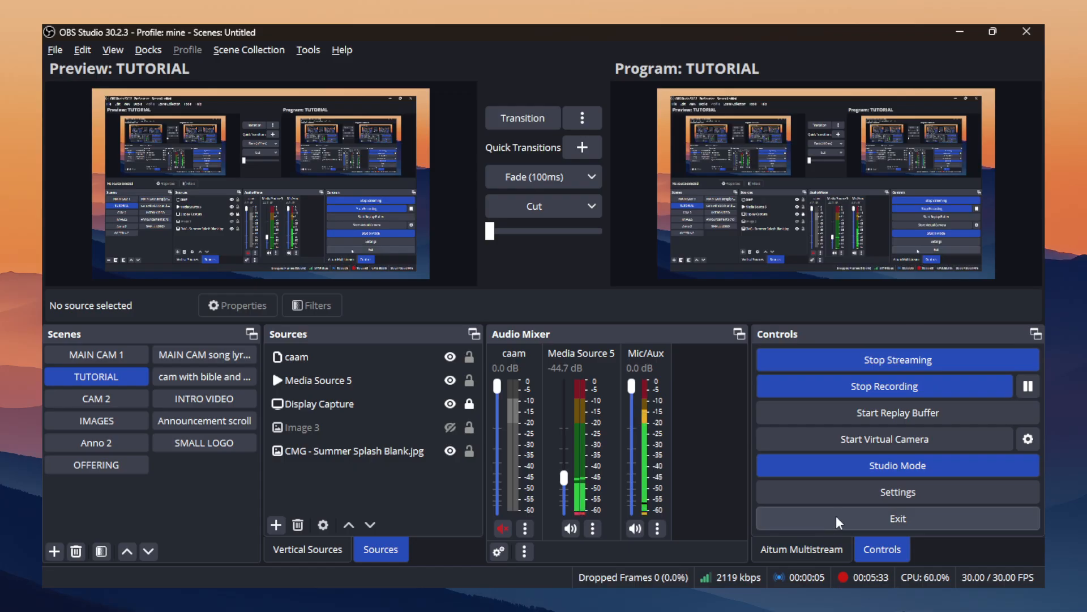
{"action": "left_click", "coordinate": [814, 547]}
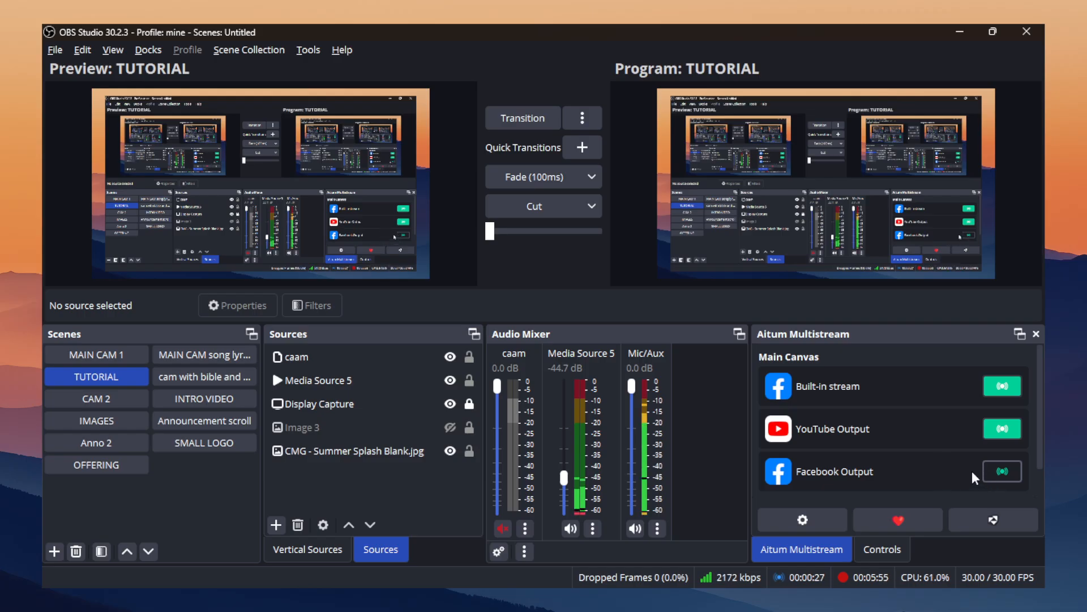
Check the incoming video in Facebook's Live Producer in Chrome and dismiss the key frame rate notice.
{"action": "mouse_move", "coordinate": [619, 587]}
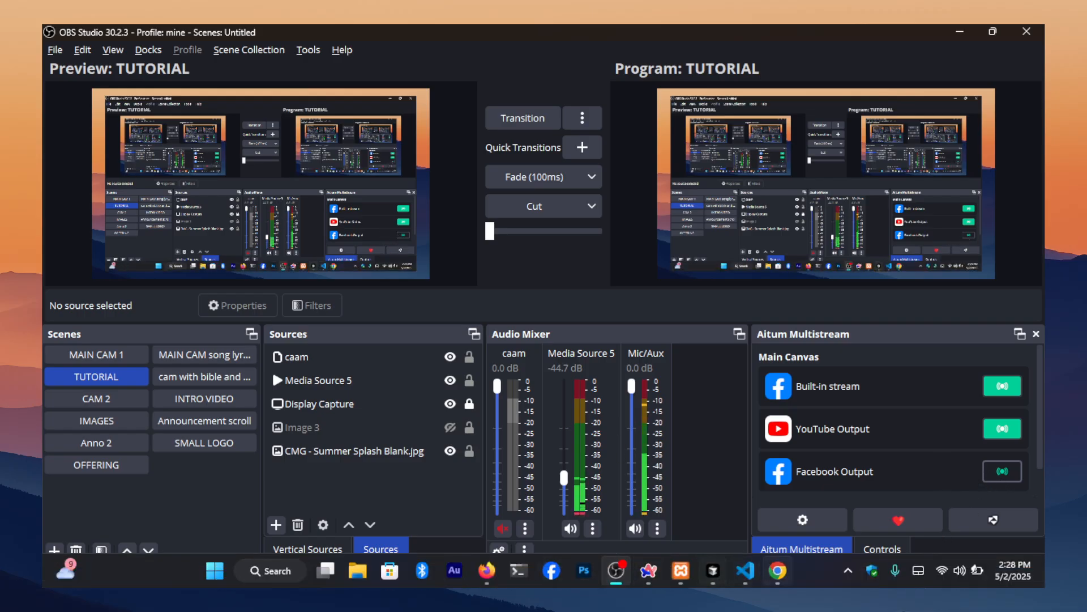
{"action": "left_click", "coordinate": [773, 569]}
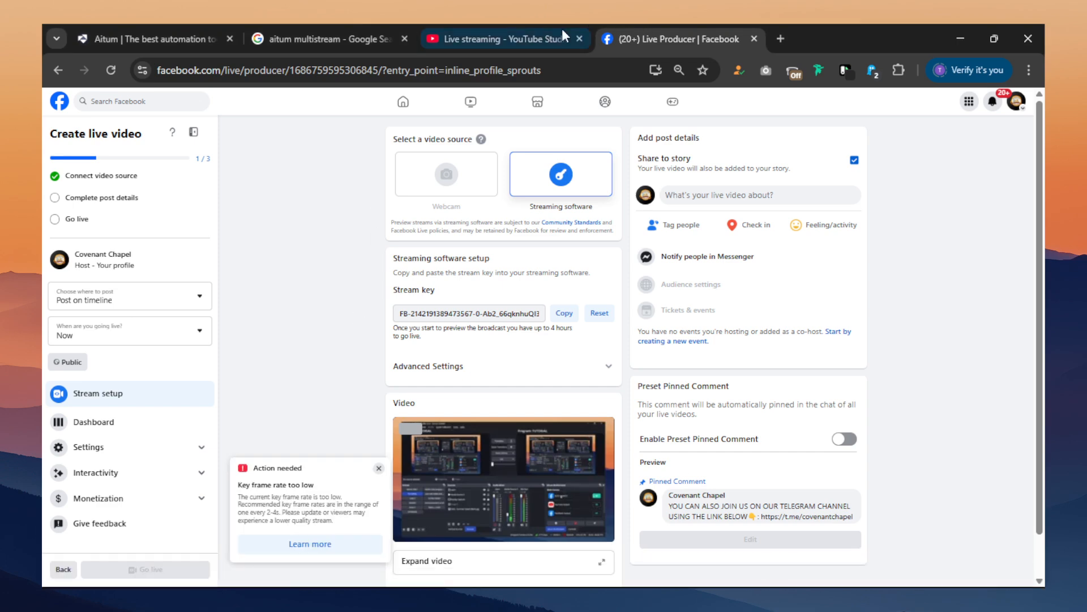
{"action": "left_click", "coordinate": [378, 468]}
{"action": "key", "text": "alt+Tab"}
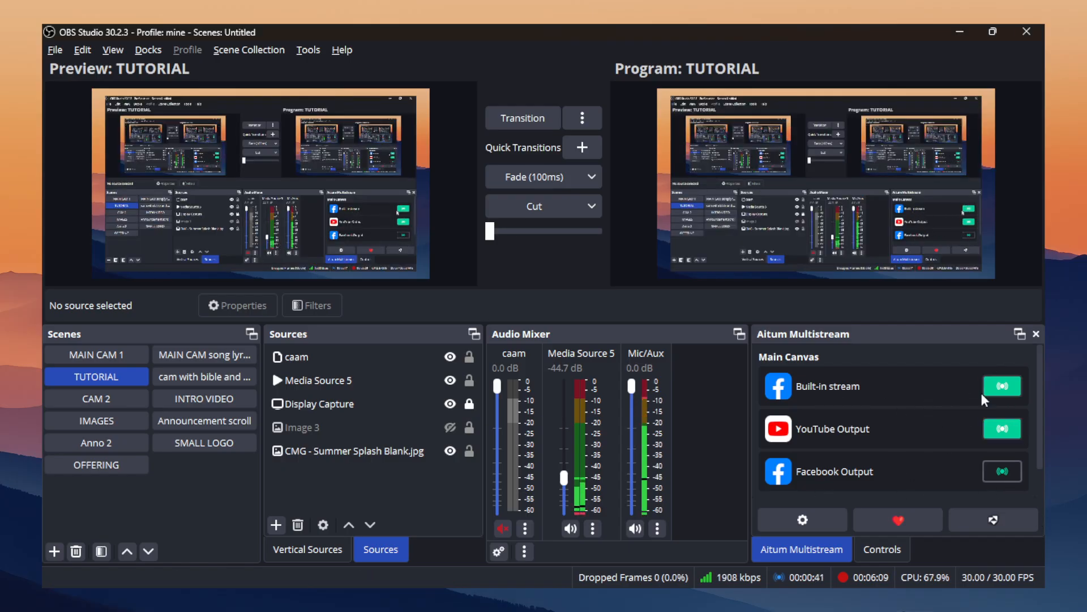
Check in Chrome that the stream is arriving in YouTube Studio, comparing it with Facebook's Live Producer.
{"action": "key", "text": "alt+Tab"}
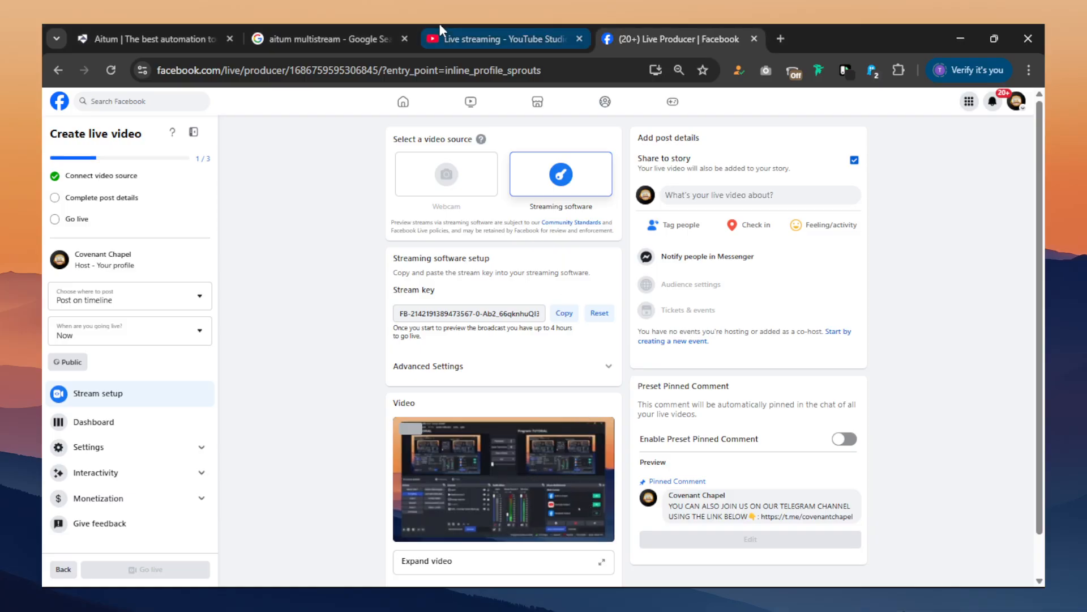
{"action": "left_click", "coordinate": [447, 36]}
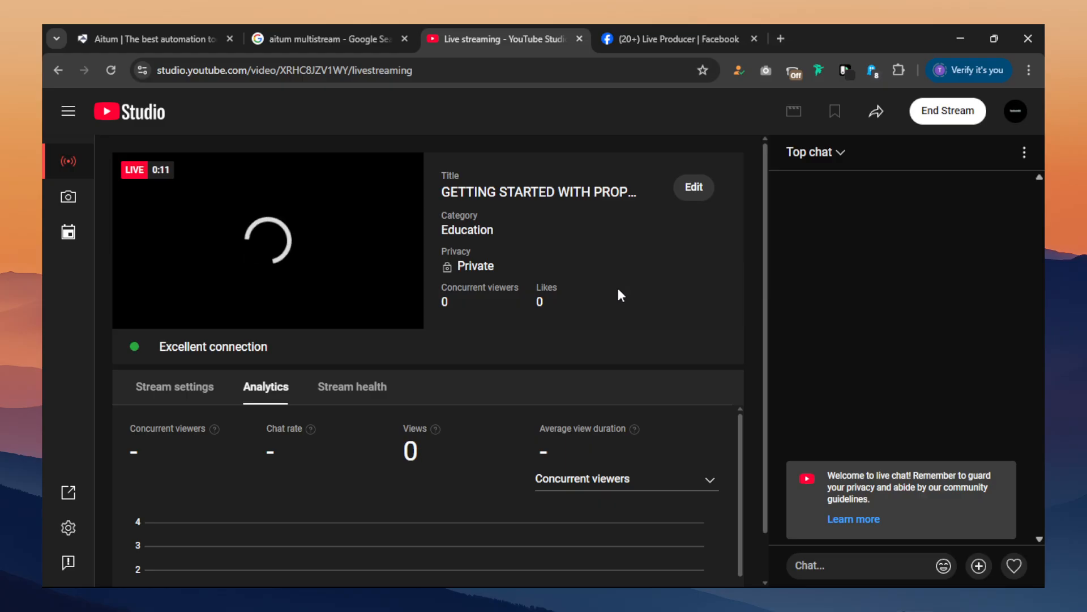
{"action": "left_click", "coordinate": [664, 29]}
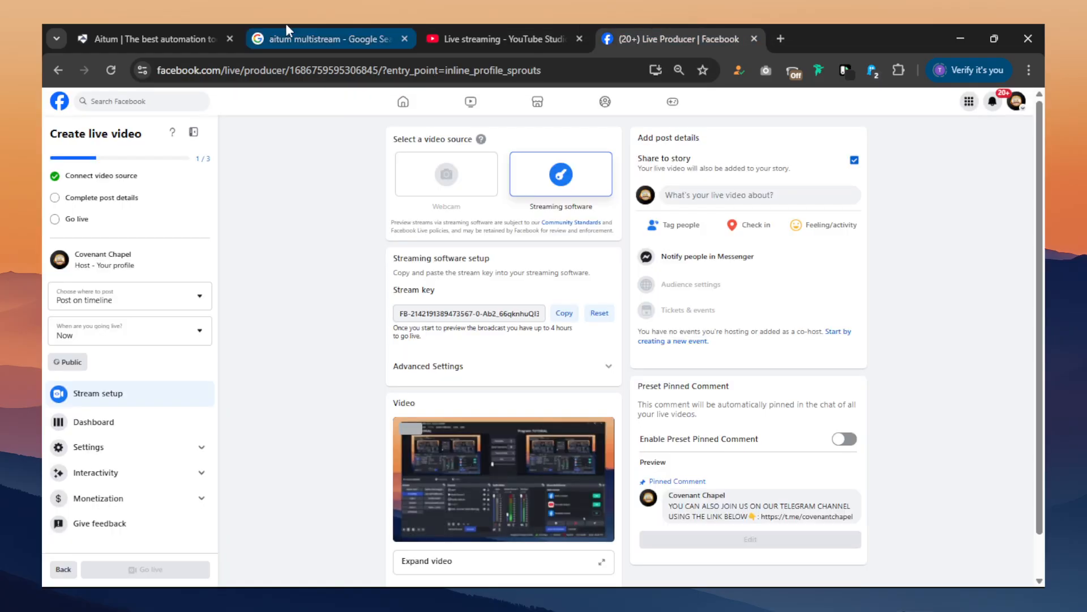
{"action": "left_click", "coordinate": [512, 33]}
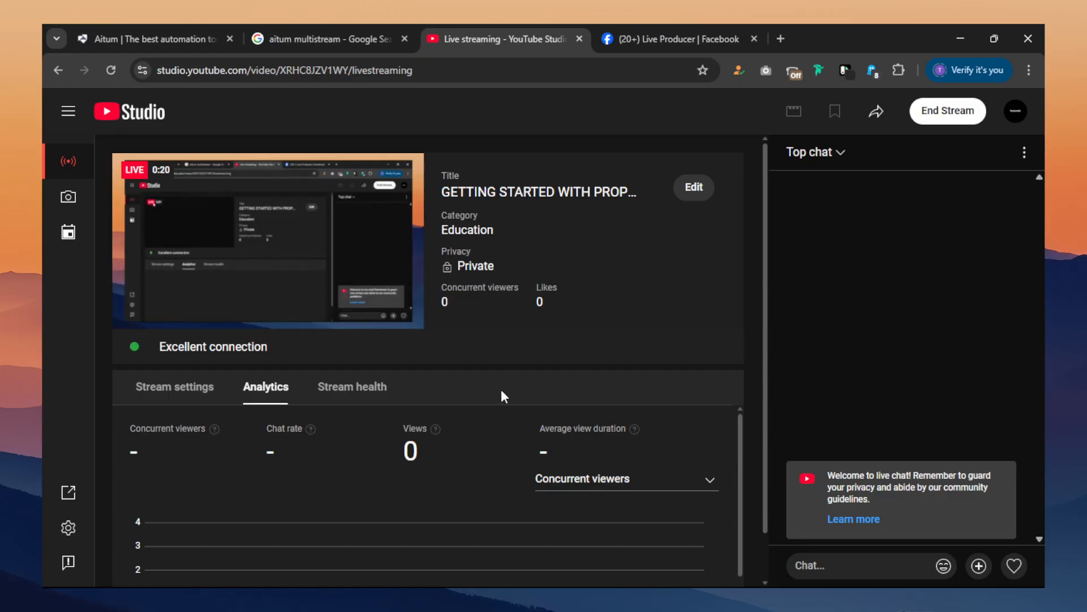
Examine the fields required for an Other Service output in OBS Studio's Multistream settings, and leave without creating one.
{"action": "key", "text": "alt+Tab"}
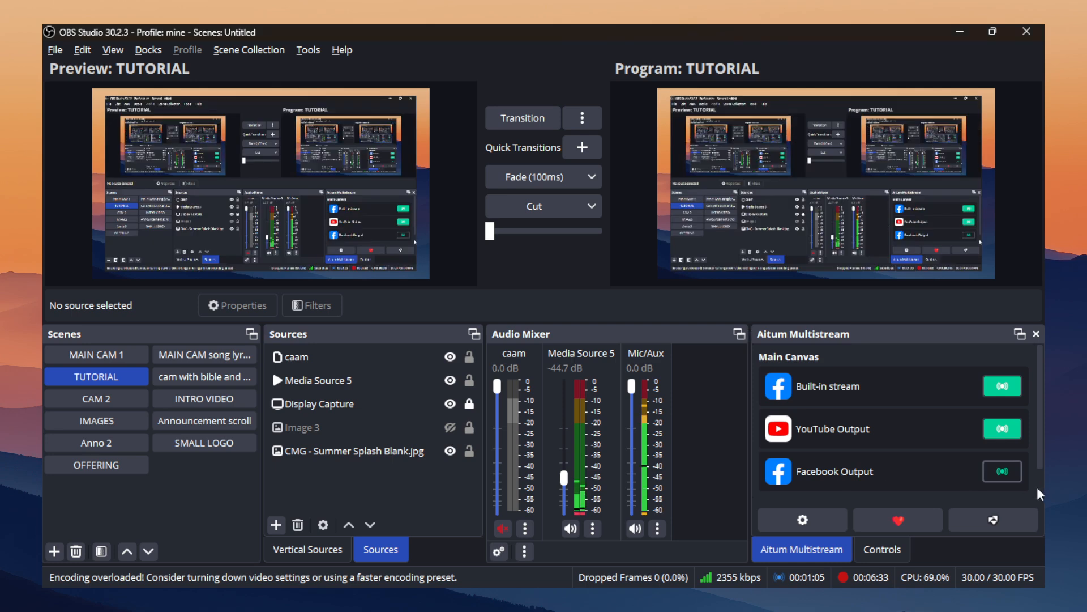
{"action": "left_click", "coordinate": [802, 519]}
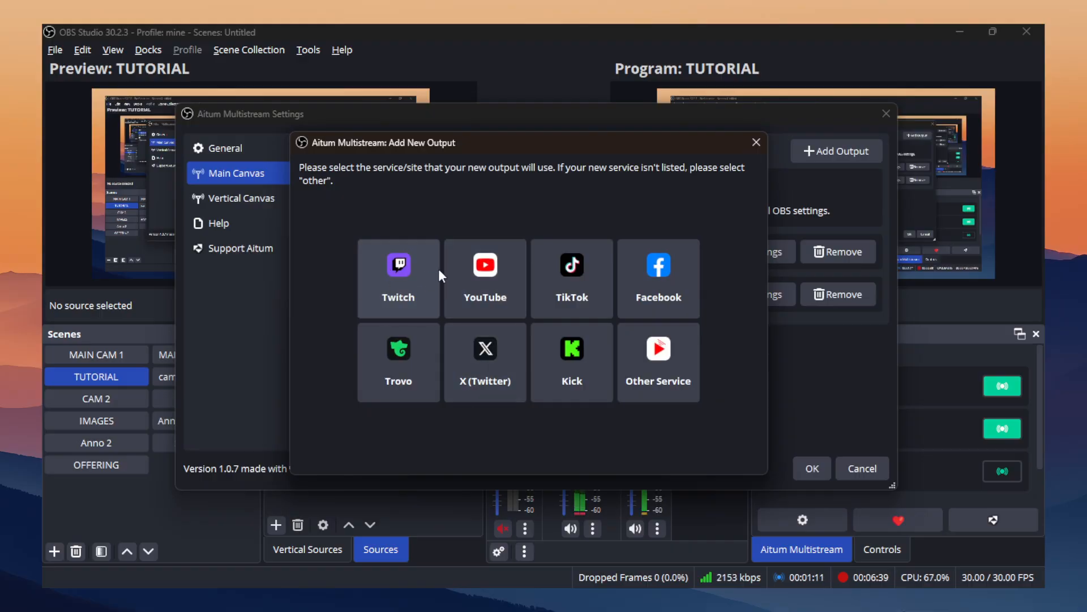
{"action": "left_click", "coordinate": [688, 374]}
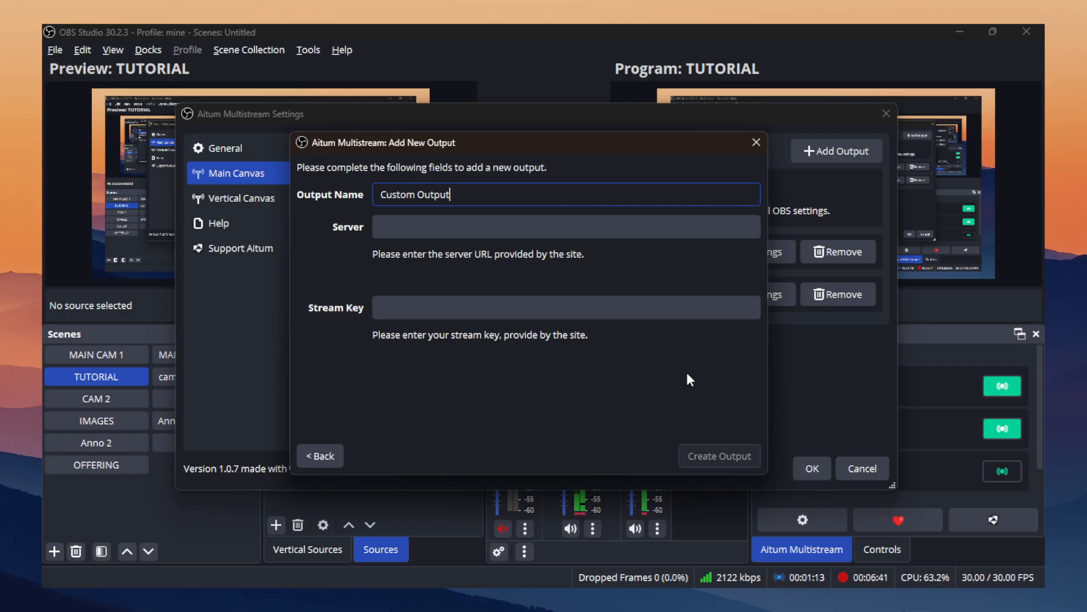
{"action": "left_click", "coordinate": [537, 229]}
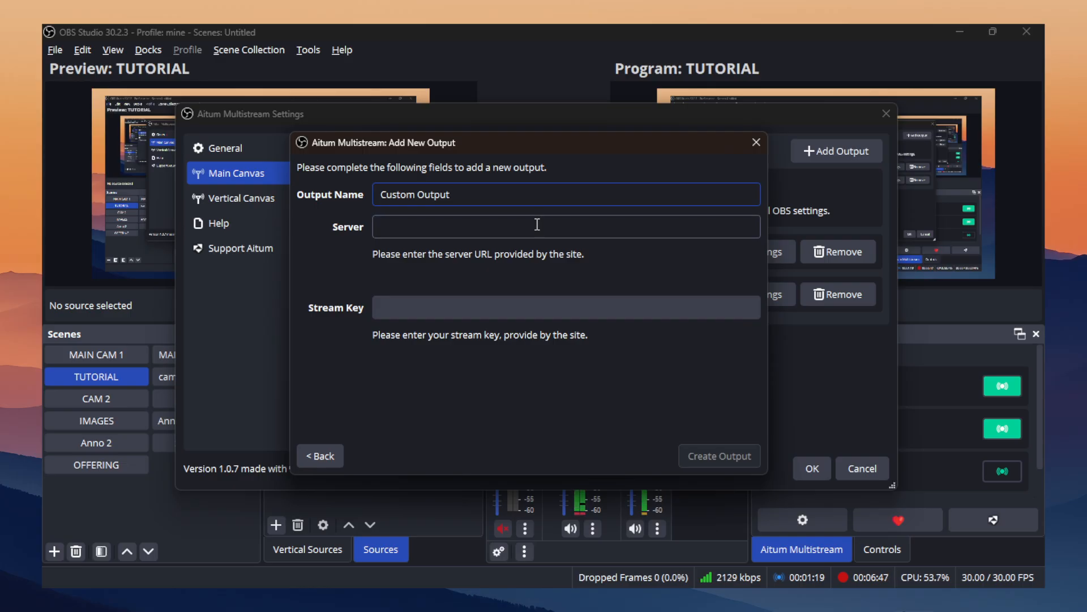
{"action": "left_click", "coordinate": [341, 459]}
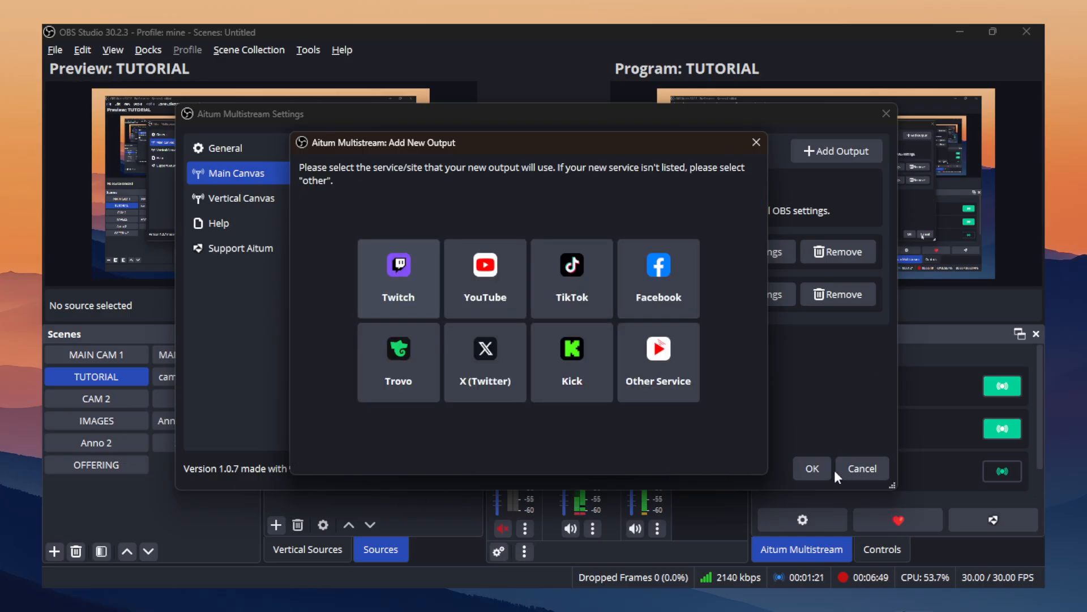
{"action": "left_click_drag", "start_coordinate": [725, 134], "coordinate": [729, 145]}
{"action": "left_click", "coordinate": [759, 152]}
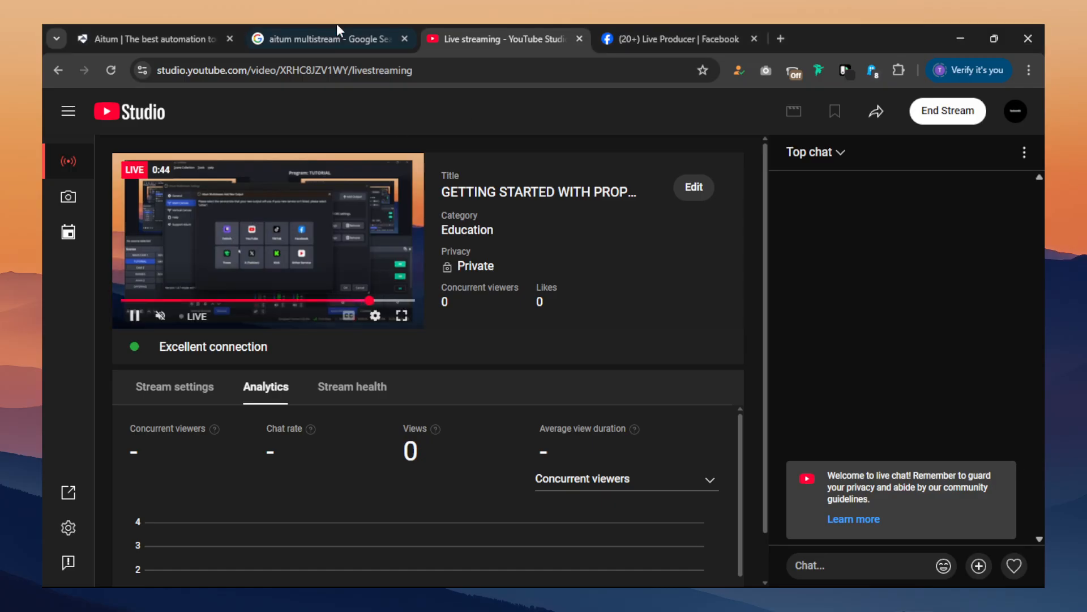
Dismiss the key frame rate notice in Facebook's Live Producer and examine the fields required in the Create Post form.
{"action": "left_click", "coordinate": [715, 35]}
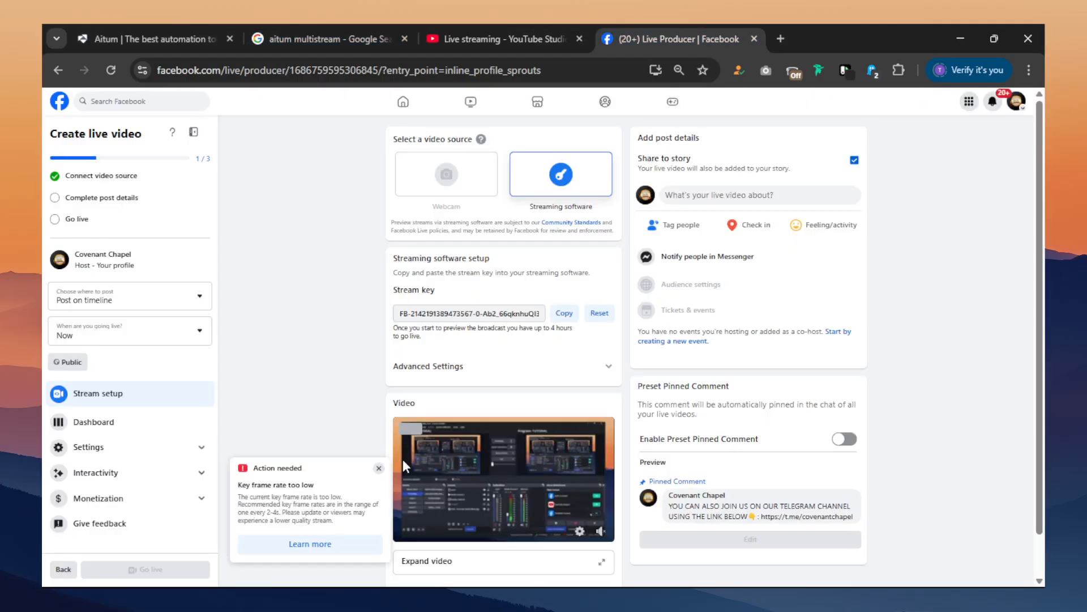
{"action": "left_click", "coordinate": [379, 468]}
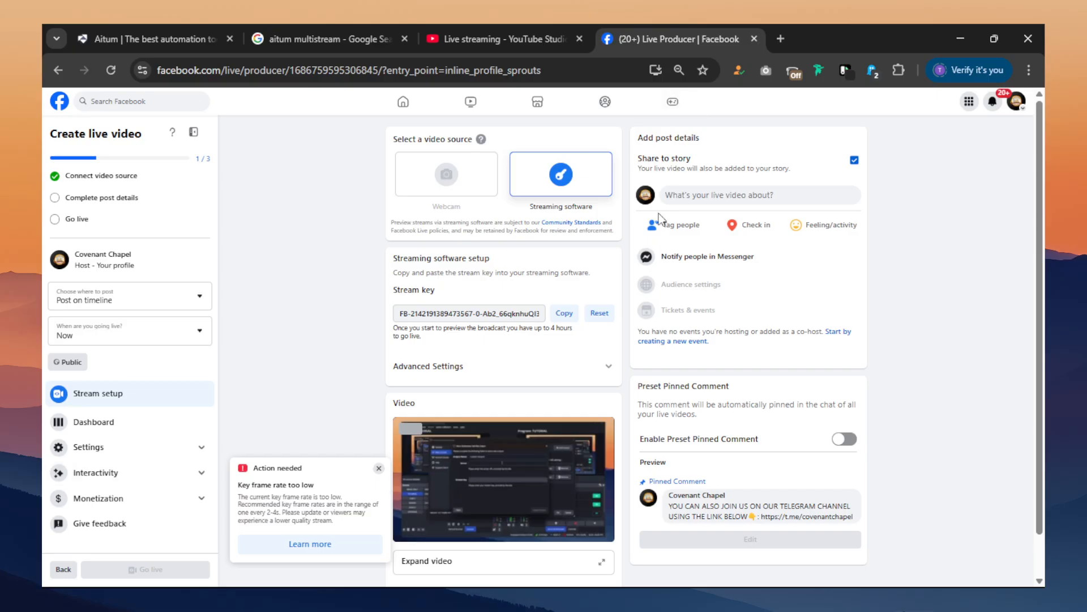
{"action": "left_click", "coordinate": [731, 196]}
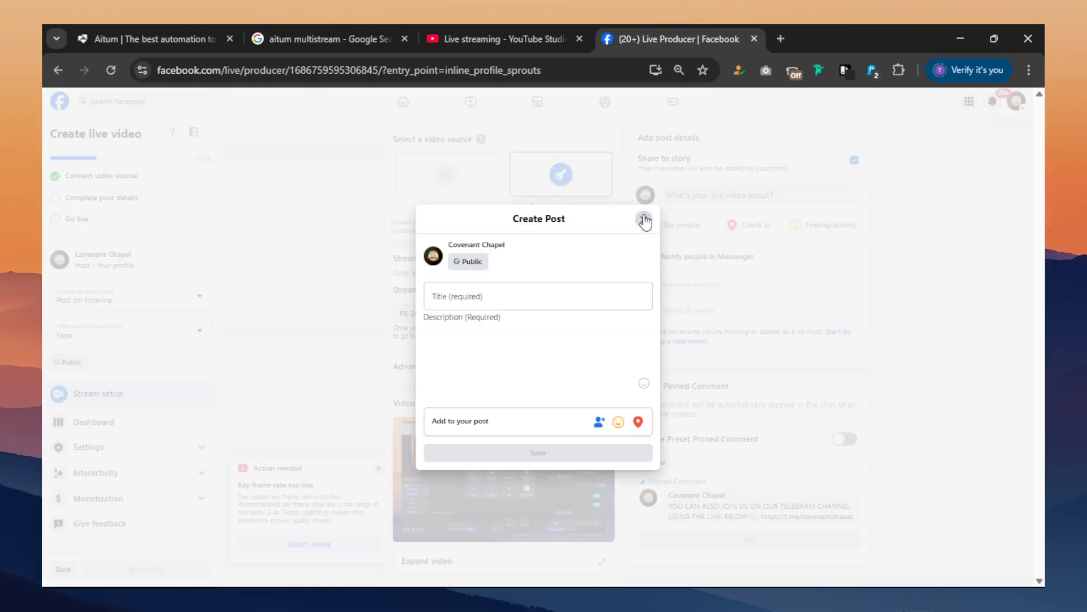
{"action": "left_click", "coordinate": [644, 220]}
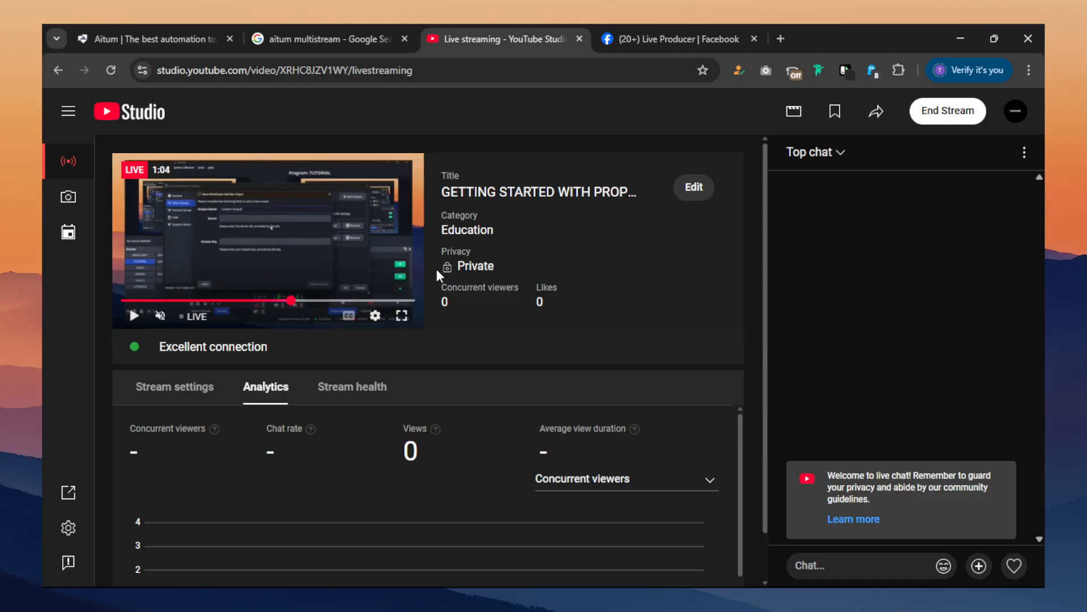
In OBS Studio, show the Vertical dock and move the display capture to the upper edge of its canvas.
{"action": "key", "text": "alt+Tab"}
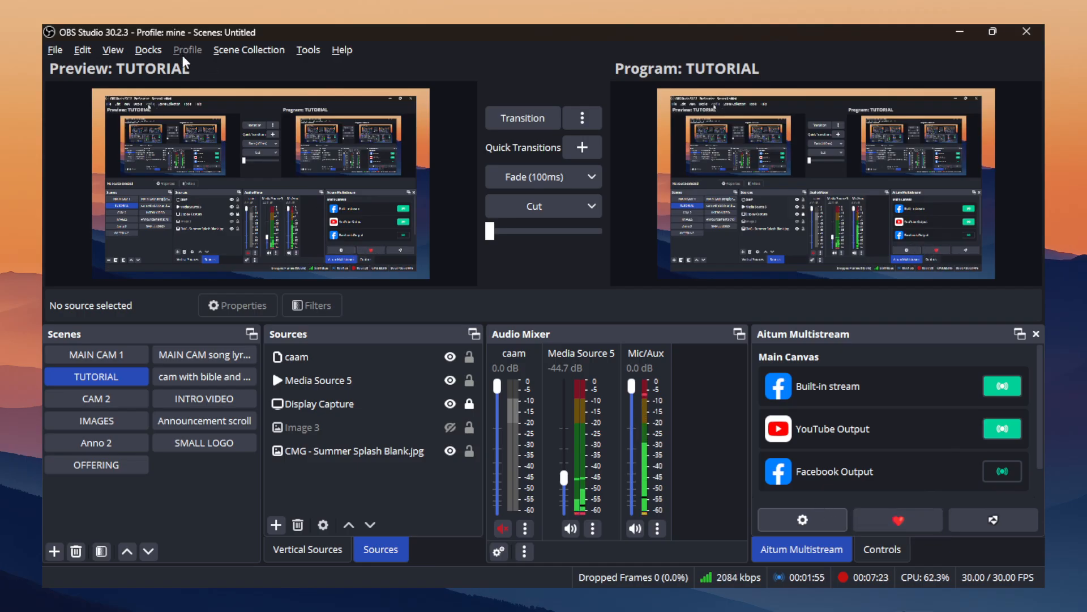
{"action": "left_click", "coordinate": [148, 50]}
{"action": "left_click", "coordinate": [149, 50]}
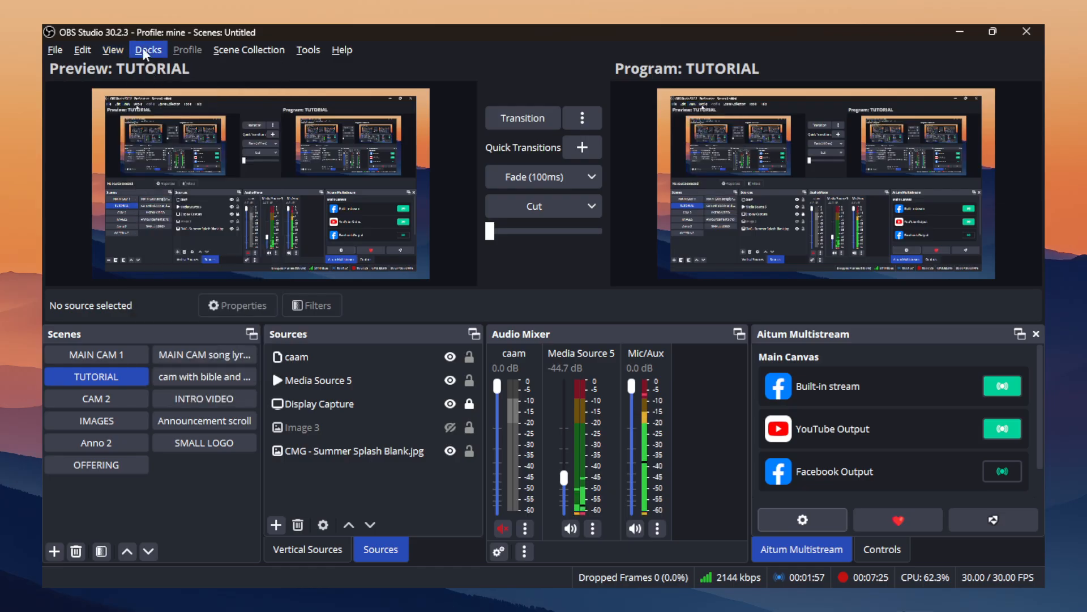
{"action": "left_click", "coordinate": [148, 50]}
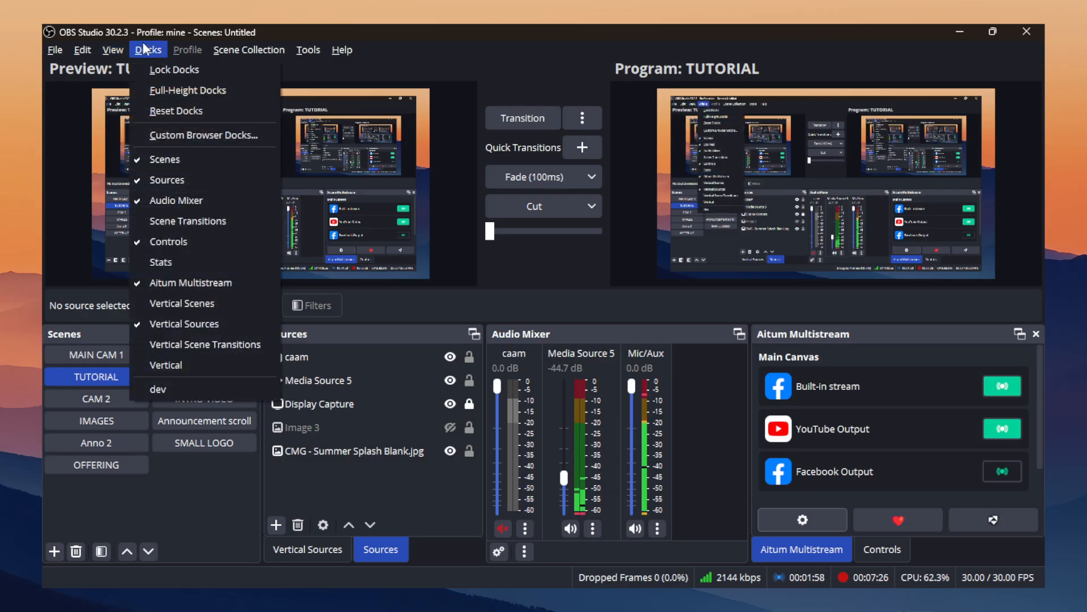
{"action": "left_click", "coordinate": [179, 365]}
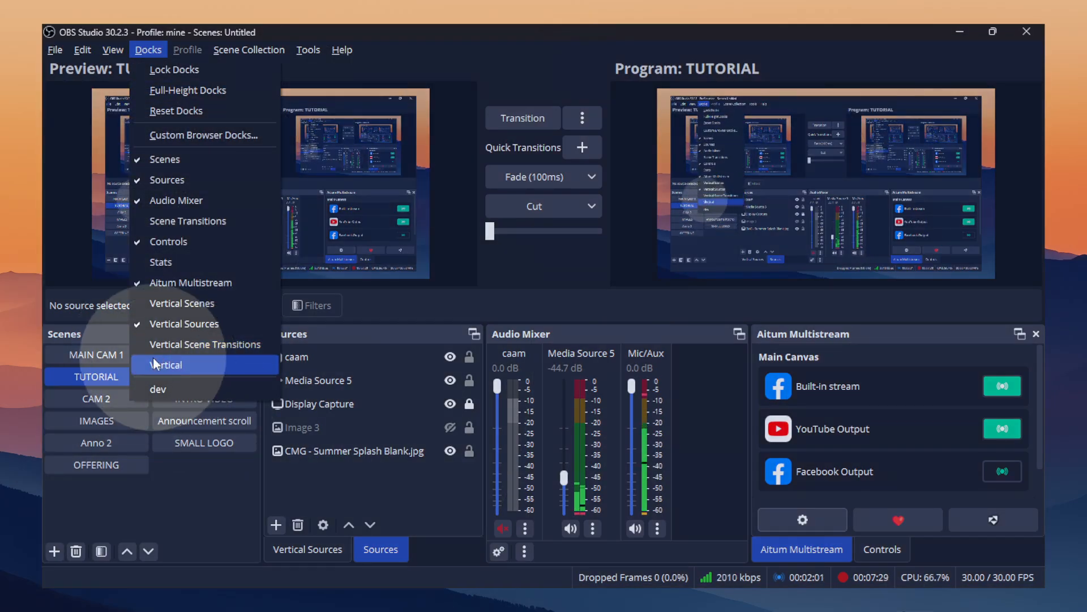
{"action": "left_click", "coordinate": [161, 366]}
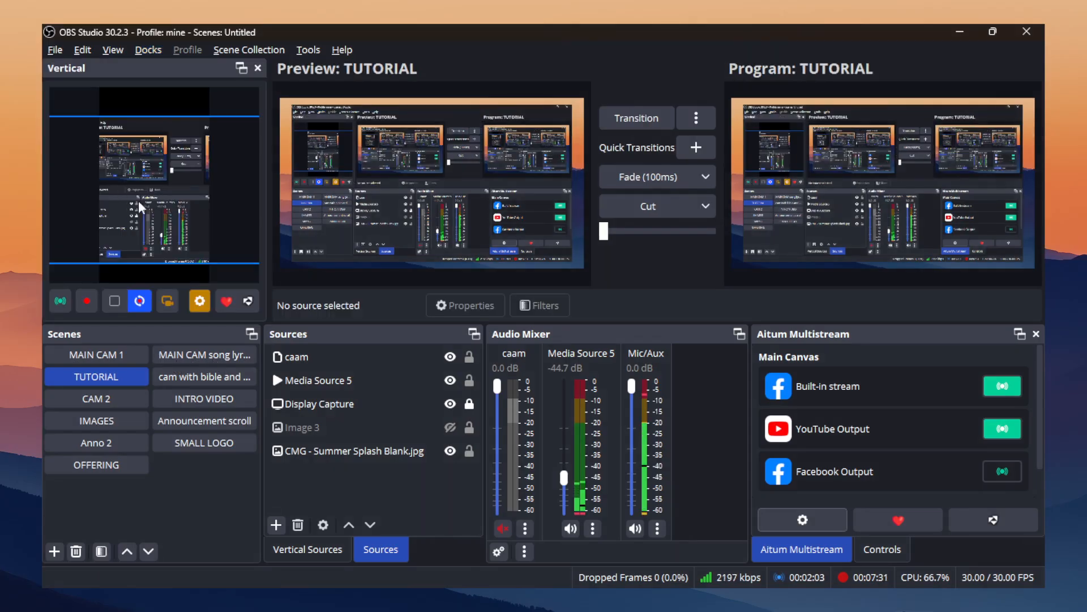
{"action": "left_click_drag", "start_coordinate": [142, 208], "coordinate": [166, 201]}
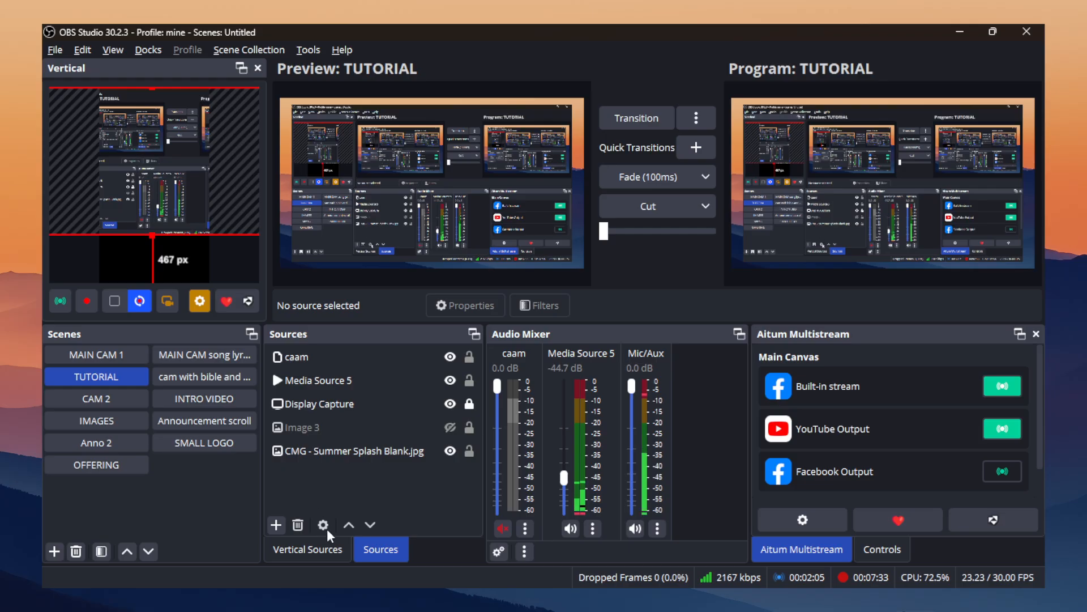
Hide and show the Display Capture in the vertical canvas's sources, comparing them with the main canvas's sources.
{"action": "left_click", "coordinate": [336, 545]}
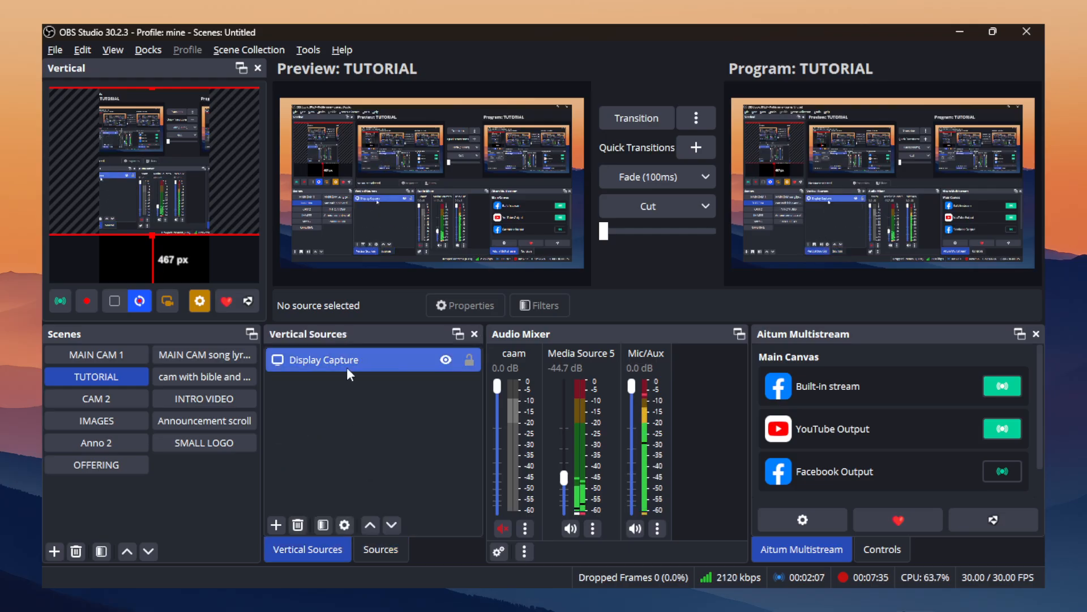
{"action": "left_click", "coordinate": [445, 360]}
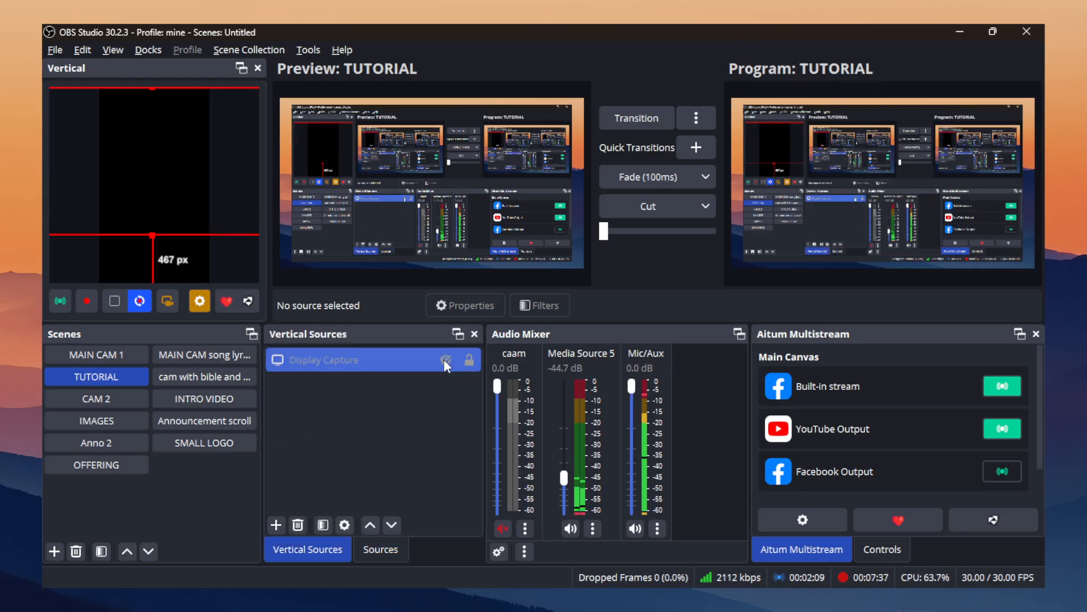
{"action": "left_click", "coordinate": [380, 548]}
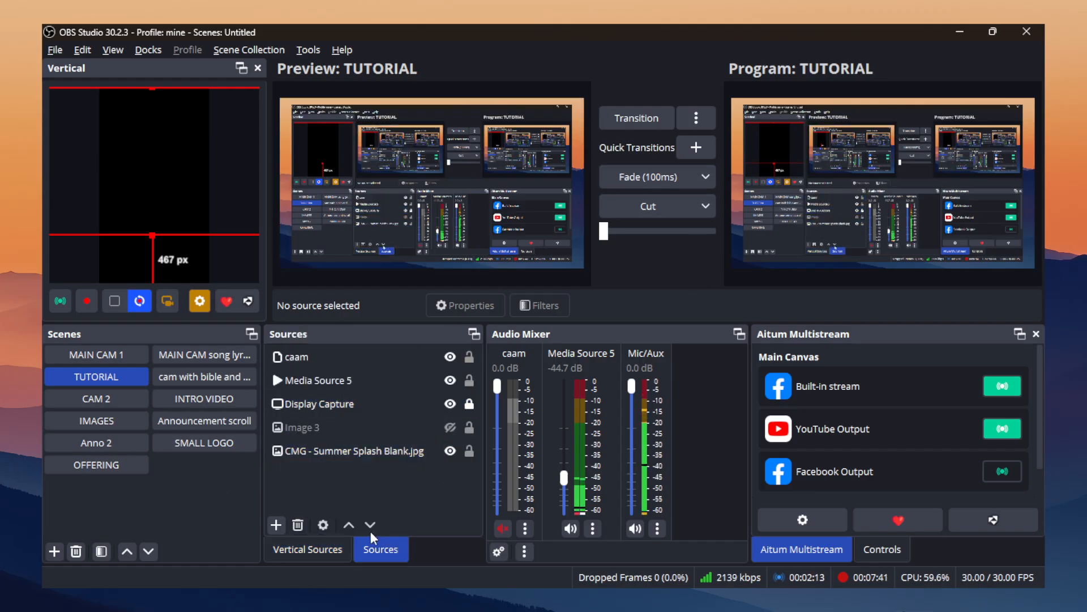
{"action": "left_click", "coordinate": [315, 549]}
{"action": "left_click", "coordinate": [351, 359]}
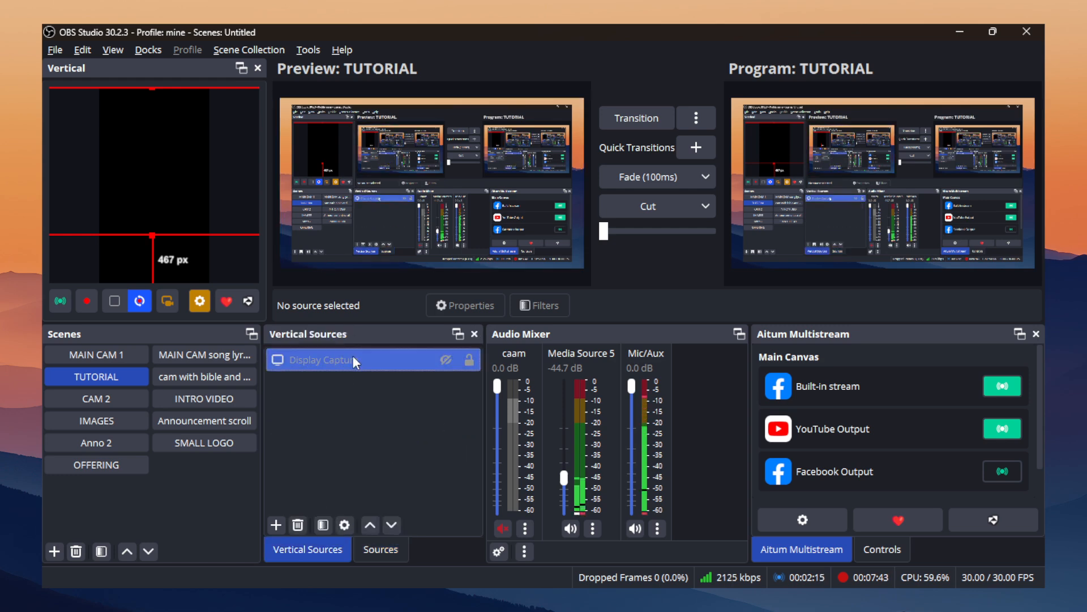
{"action": "right_click", "coordinate": [354, 359]}
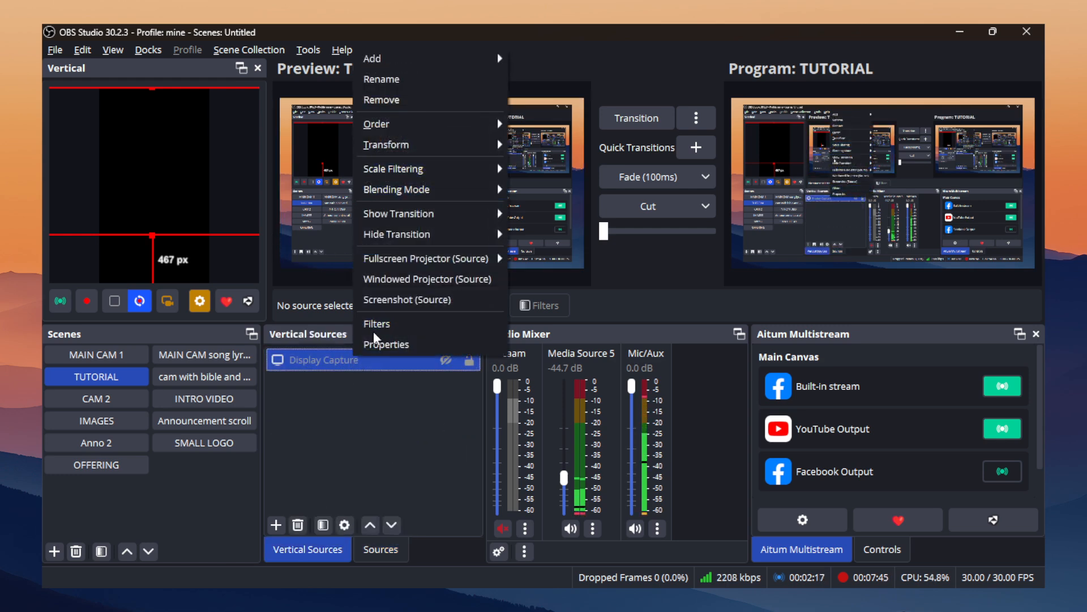
{"action": "left_click", "coordinate": [344, 359]}
{"action": "left_click", "coordinate": [445, 359]}
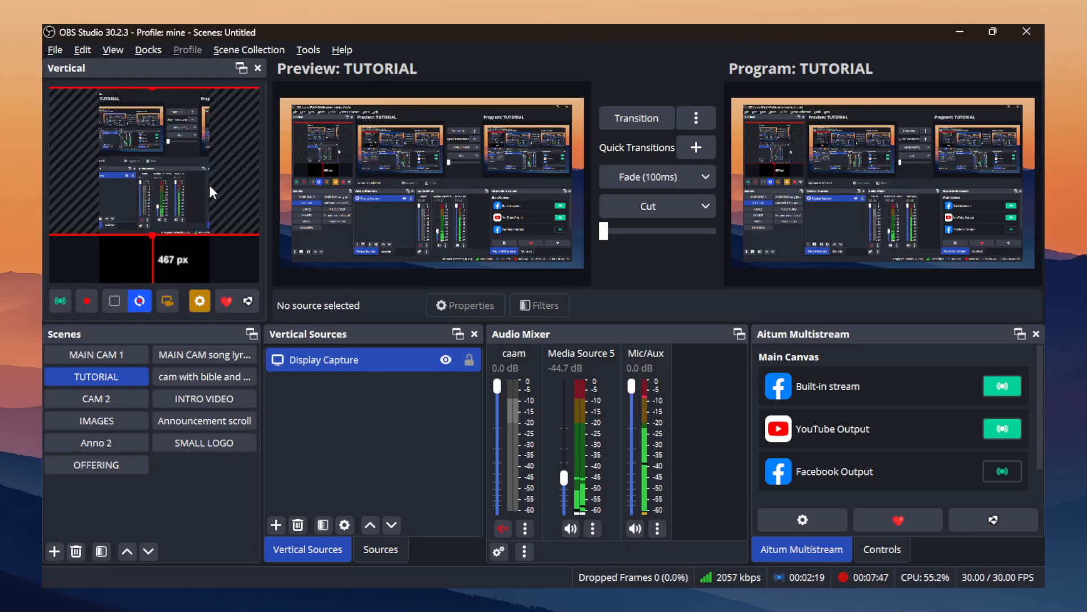
Reposition the display capture on the vertical canvas, leaving about 136 px above and 93 px below it.
{"action": "left_click_drag", "start_coordinate": [210, 188], "coordinate": [190, 212]}
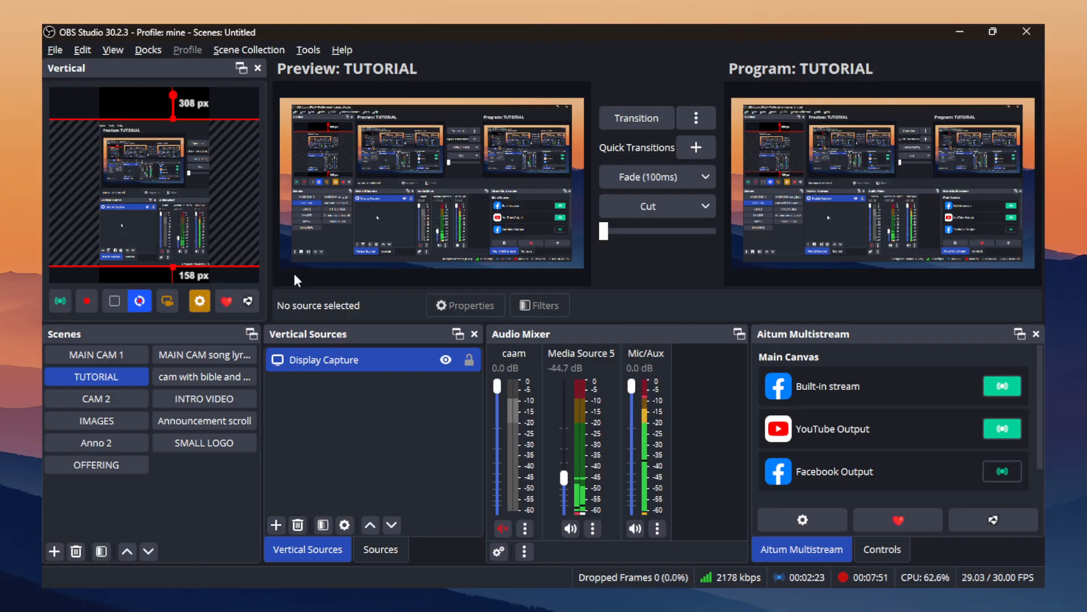
{"action": "left_click_drag", "start_coordinate": [195, 192], "coordinate": [173, 179]}
{"action": "left_click", "coordinate": [256, 248]}
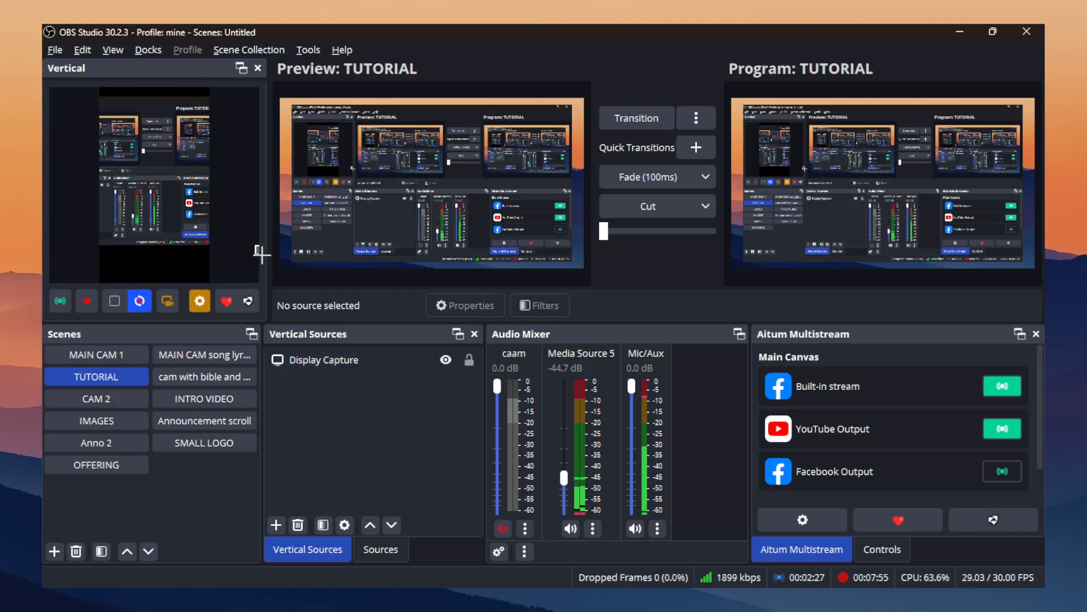
{"action": "left_click", "coordinate": [180, 207]}
{"action": "left_click_drag", "start_coordinate": [257, 244], "coordinate": [272, 272]}
{"action": "left_click_drag", "start_coordinate": [167, 194], "coordinate": [175, 200]}
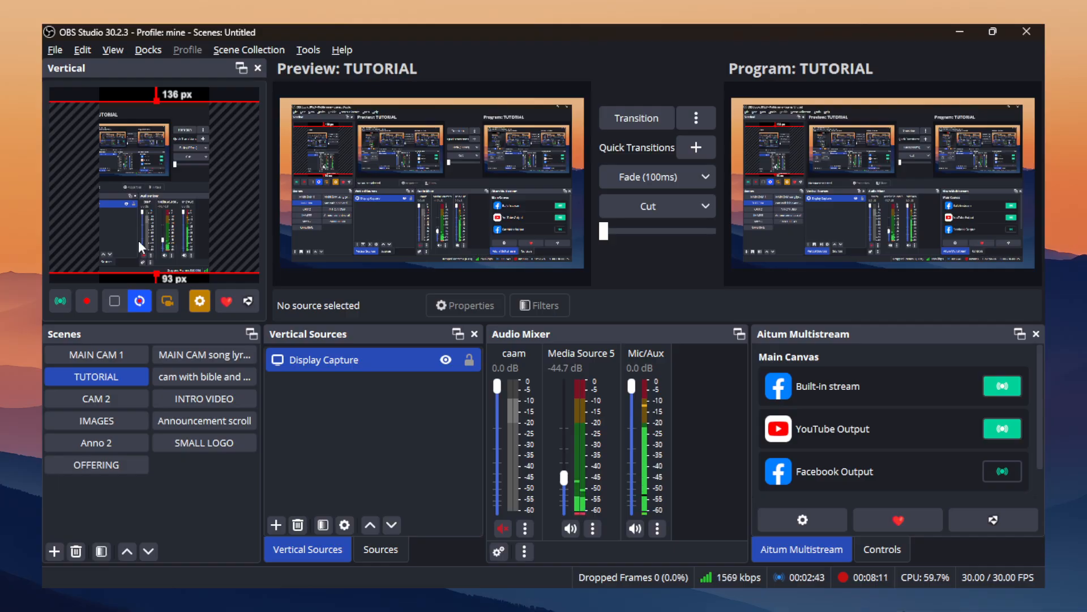
Reselect the display capture on the vertical canvas and start recording that canvas.
{"action": "left_click", "coordinate": [463, 457]}
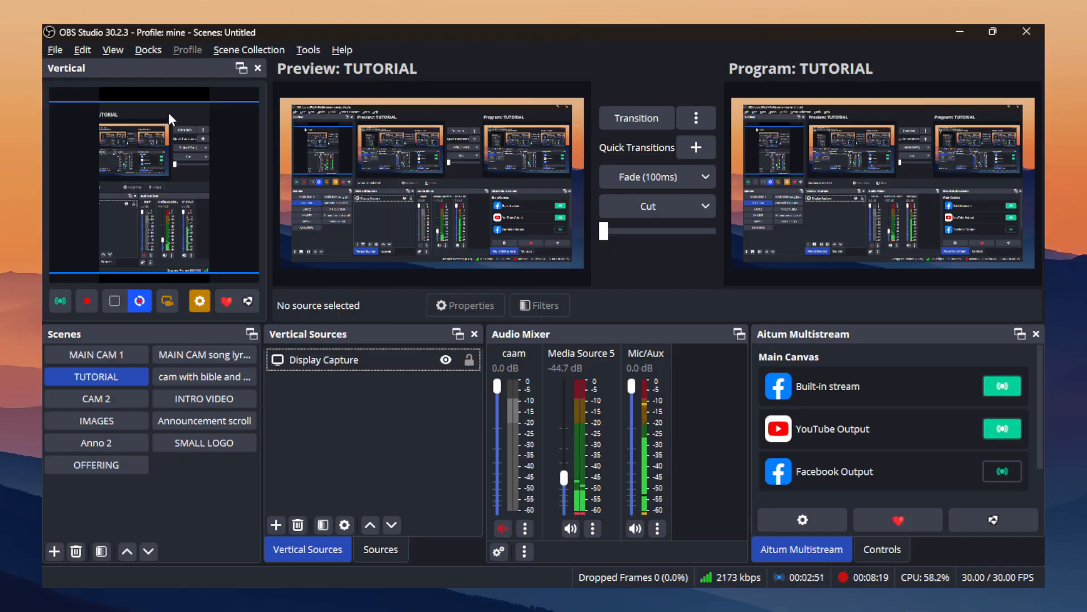
{"action": "left_click", "coordinate": [150, 162]}
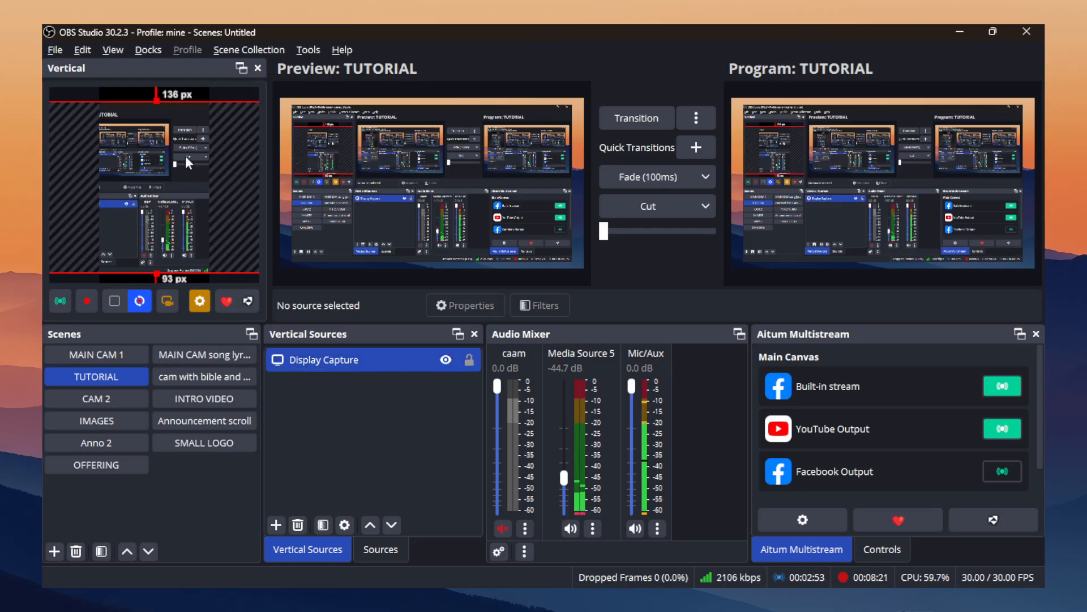
{"action": "left_click", "coordinate": [90, 305]}
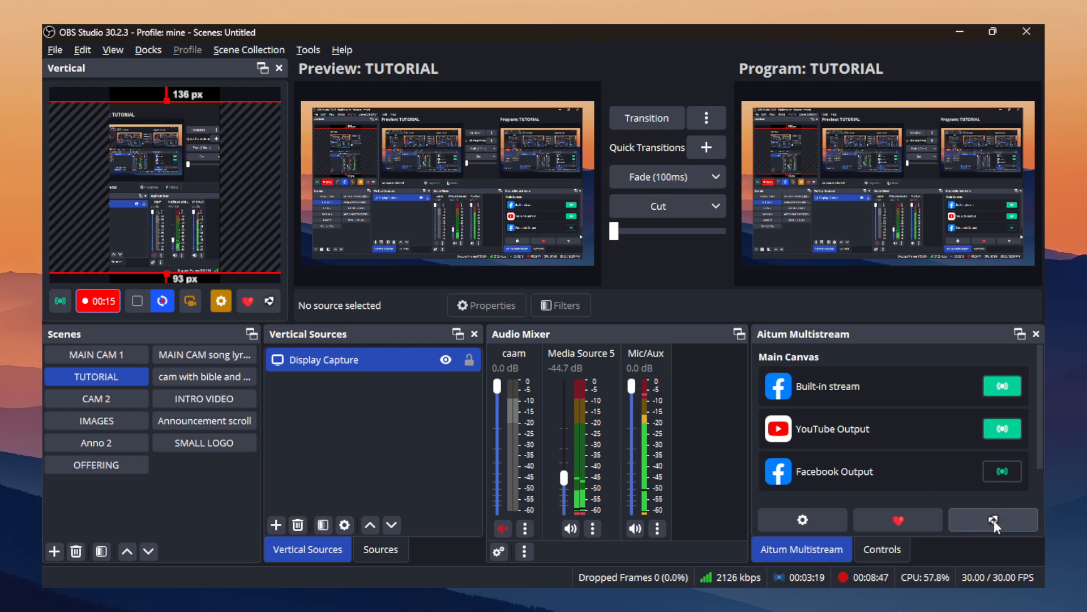
Examine the fields required for a TikTok output on the Vertical Canvas in the Multistream settings, and leave without creating one.
{"action": "left_click", "coordinate": [837, 518]}
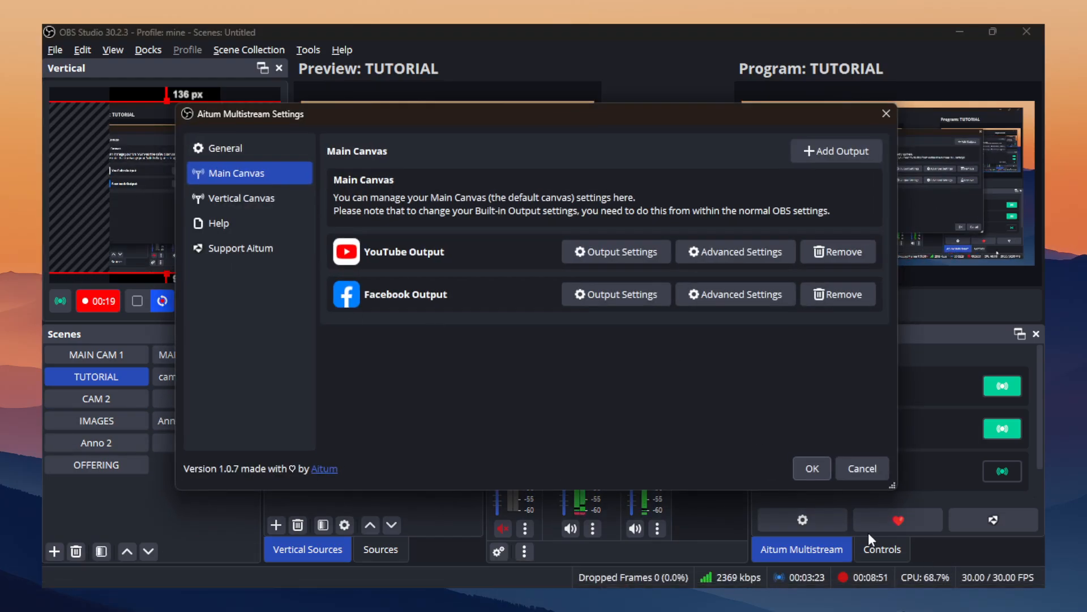
{"action": "left_click", "coordinate": [212, 203]}
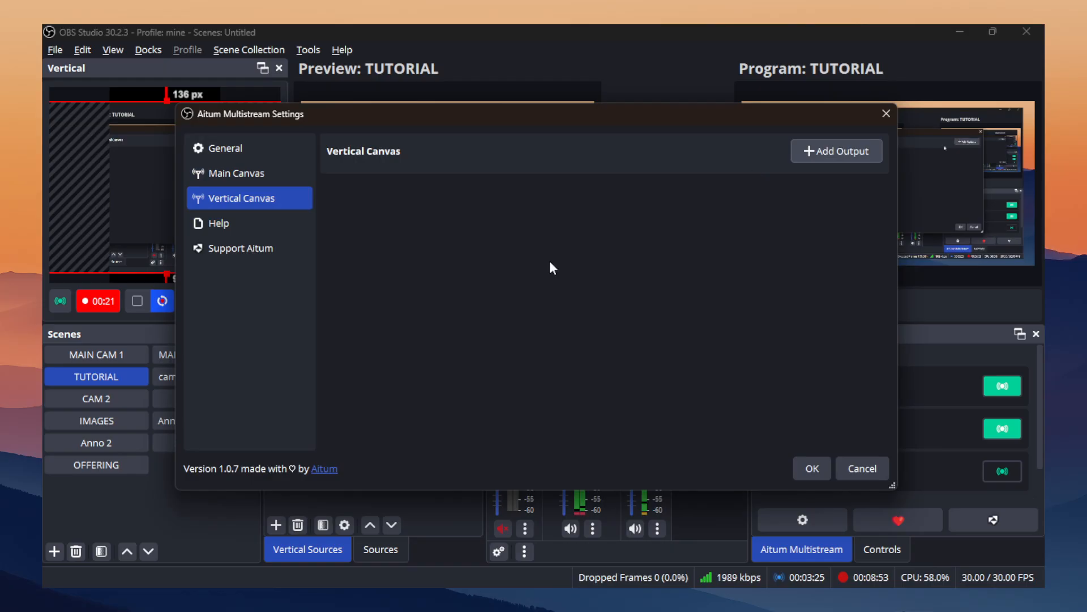
{"action": "left_click", "coordinate": [569, 305]}
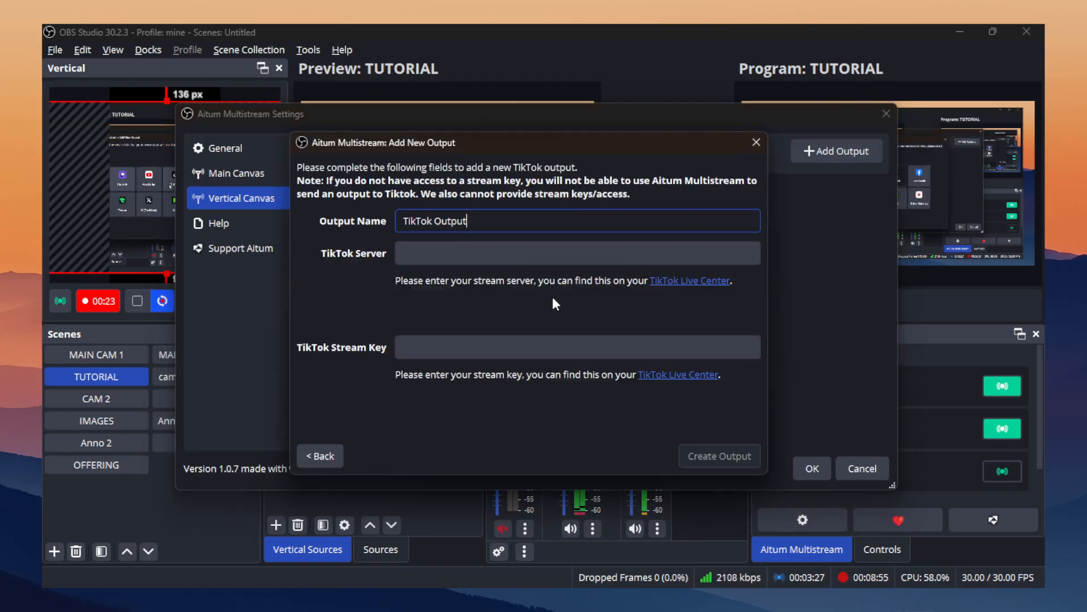
{"action": "left_click", "coordinate": [457, 250]}
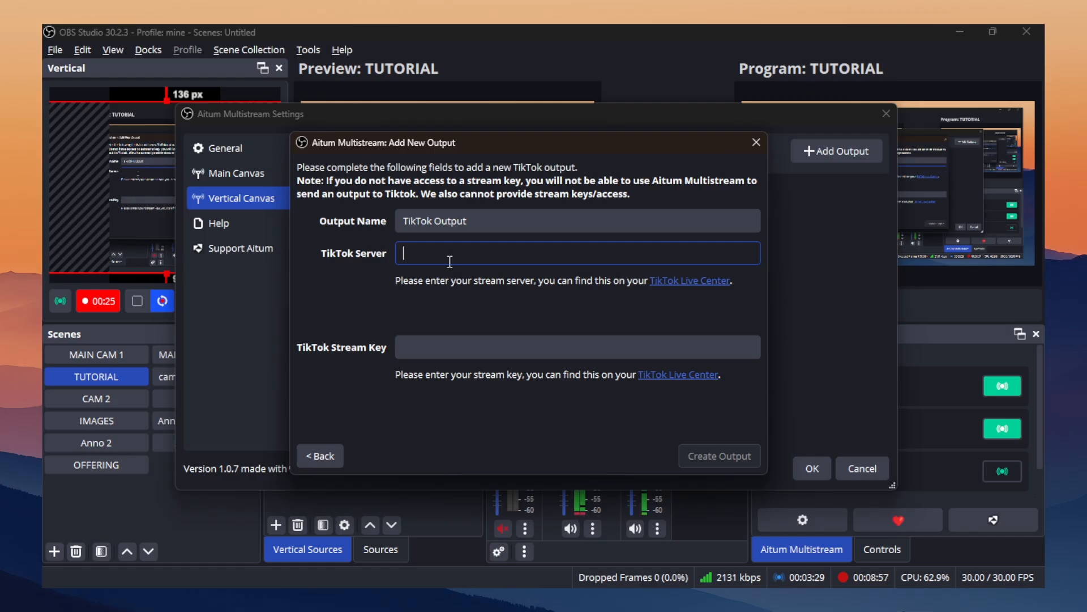
{"action": "left_click", "coordinate": [476, 346]}
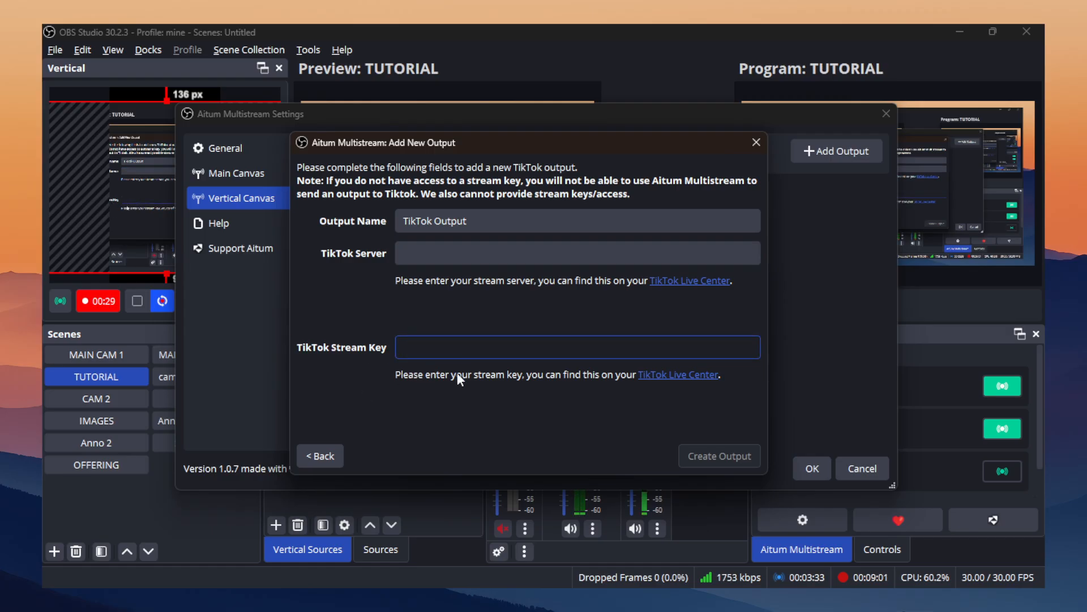
{"action": "left_click", "coordinate": [756, 142]}
{"action": "left_click", "coordinate": [813, 469]}
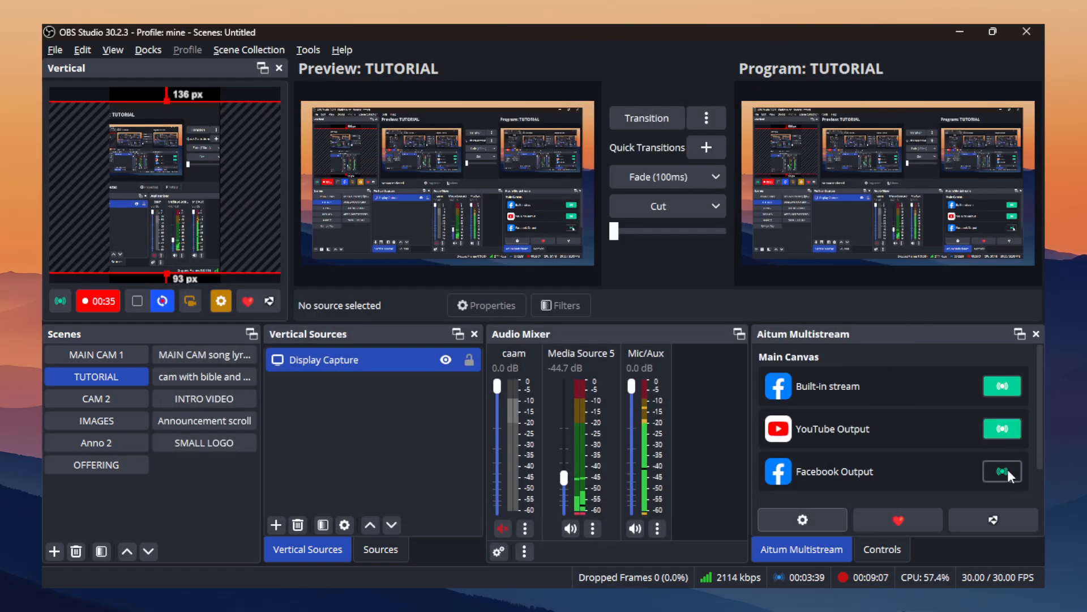
View the Vertical Canvas section of Aitum Multistream and stop the vertical canvas recording.
{"action": "scroll", "coordinate": [980, 470], "scroll_direction": "down", "scroll_amount": 1}
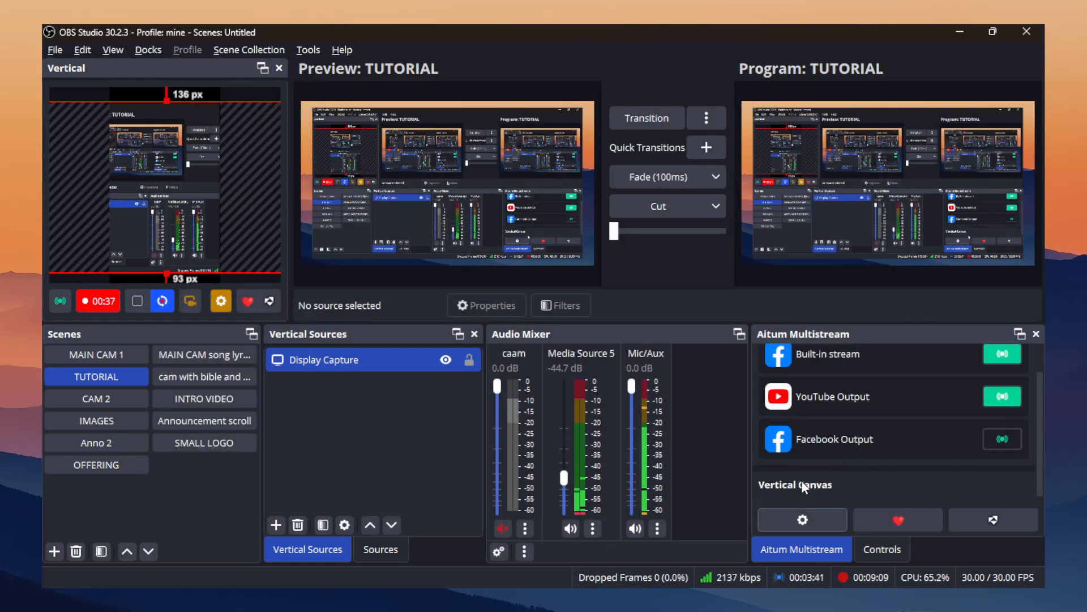
{"action": "left_click", "coordinate": [114, 292]}
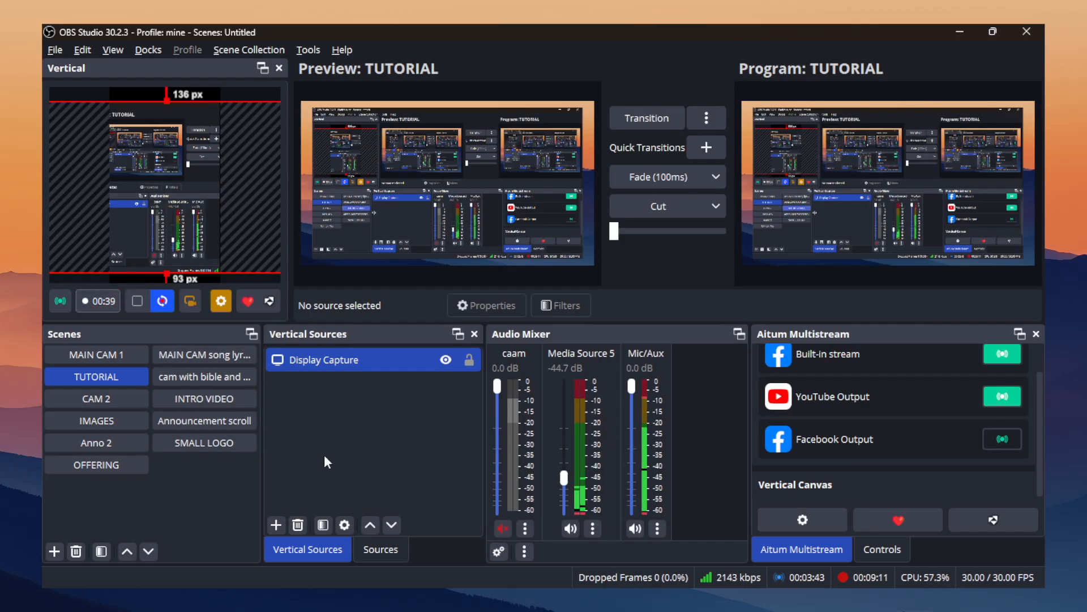